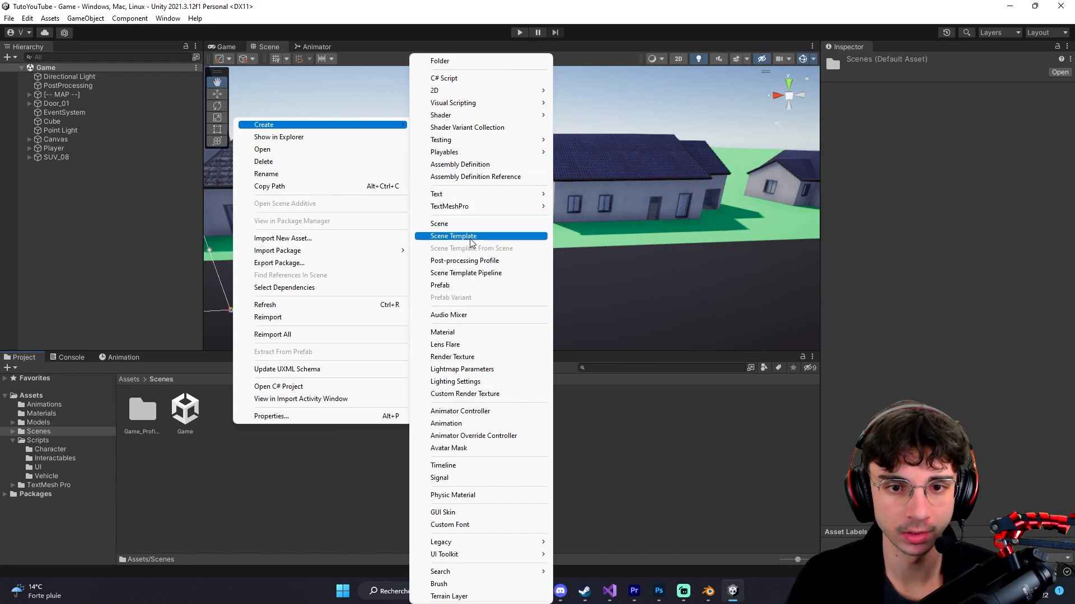
# Create a scene named MainMenu in the Scenes folder and open it.
pyautogui.click(462, 224)
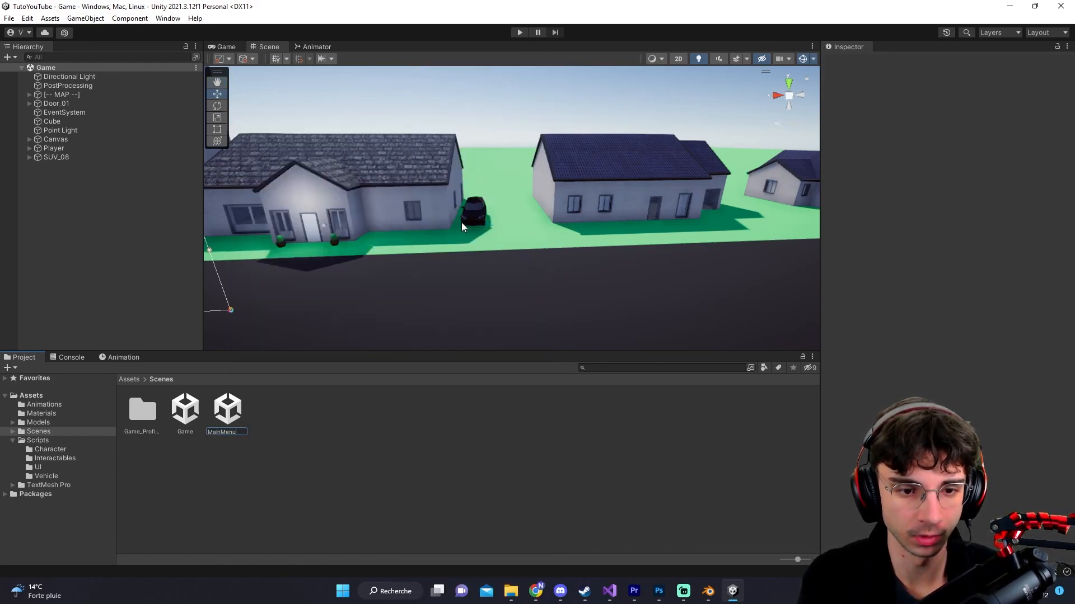
pyautogui.press('Return')
pyautogui.press('Return')
pyautogui.click(154, 189)
pyautogui.moveTo(351, 179); pyautogui.dragTo(617, 137, button='right')
# Set the Main Camera's clear flags to Solid Color with a dark grey 272727 background.
pyautogui.click(81, 76)
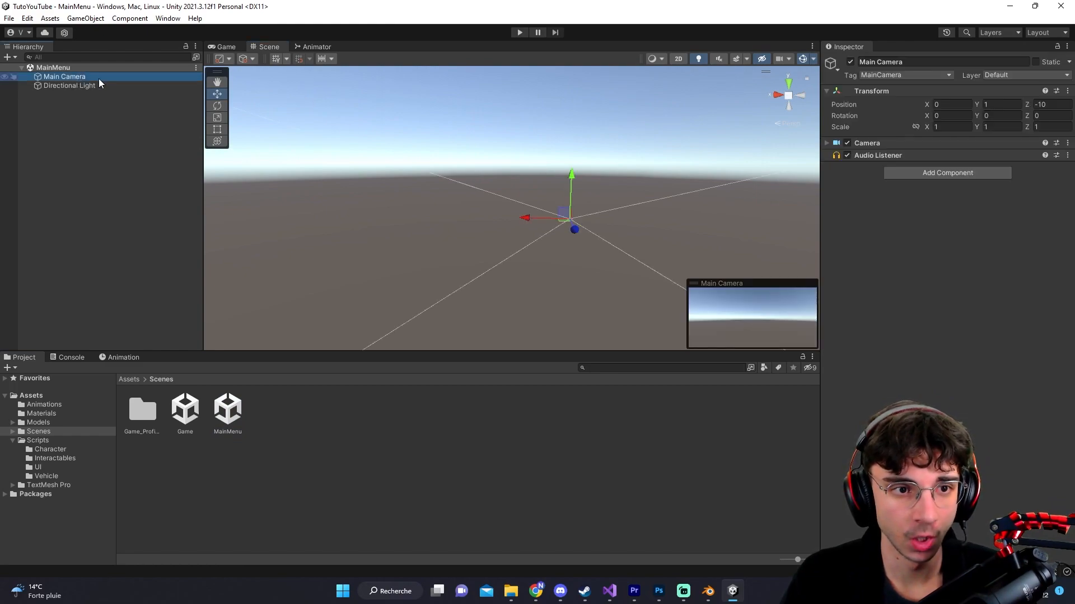
pyautogui.click(885, 144)
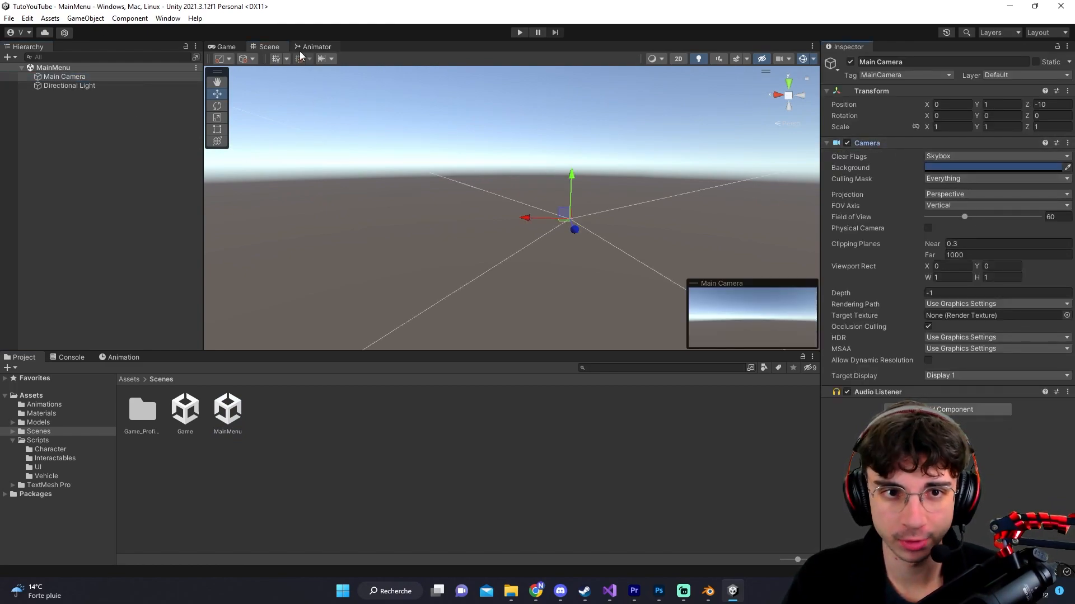
pyautogui.click(237, 49)
pyautogui.click(963, 155)
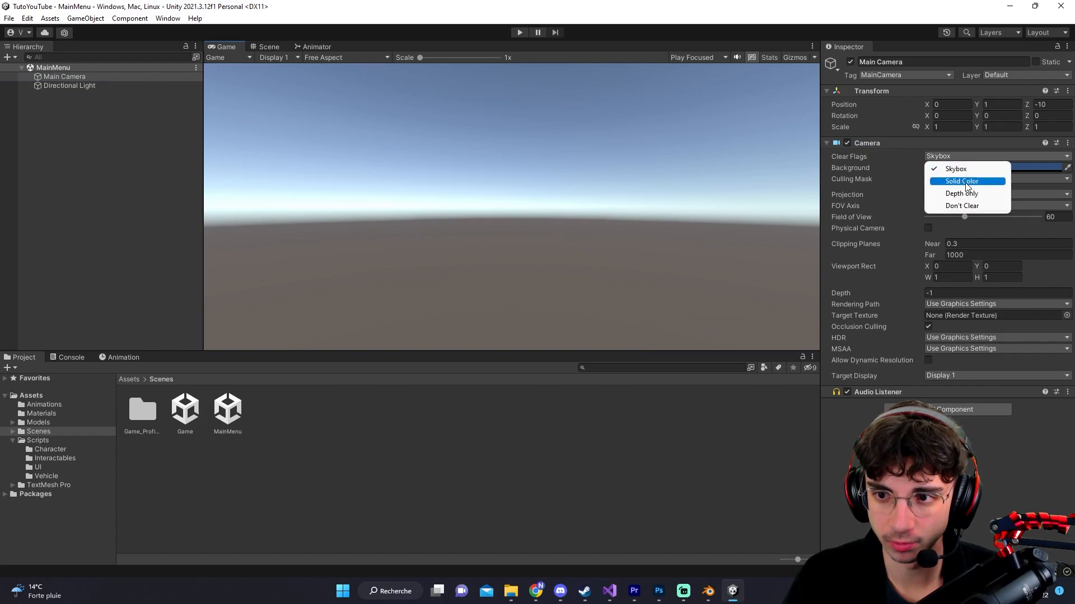
pyautogui.click(955, 180)
pyautogui.click(958, 167)
pyautogui.moveTo(987, 266); pyautogui.dragTo(975, 277)
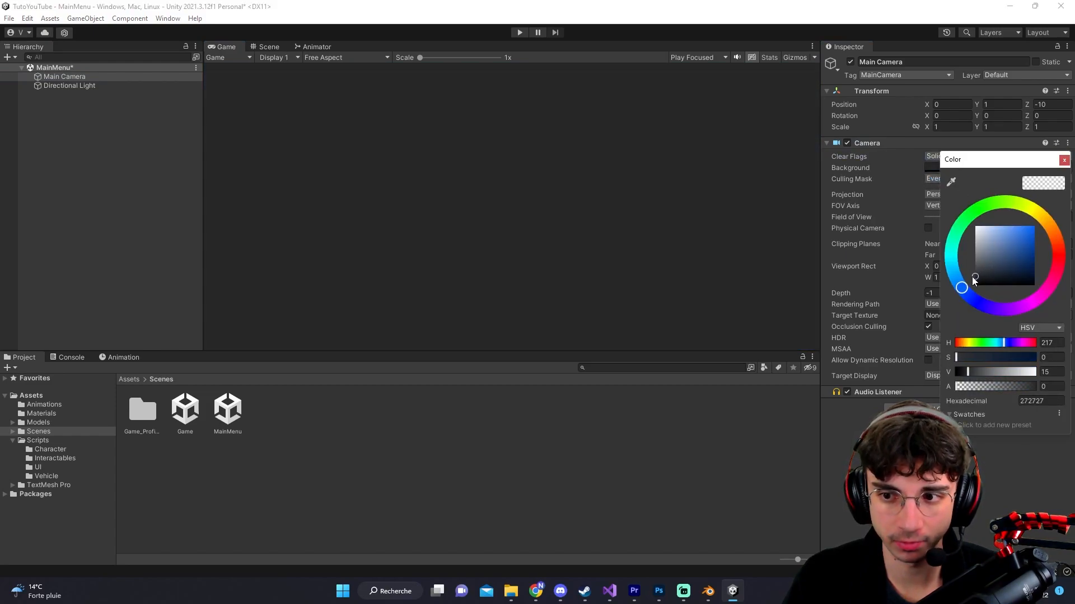
pyautogui.click(127, 154)
# Add a TextMeshPro UI text object to the scene.
pyautogui.rightClick(84, 119)
pyautogui.moveTo(144, 332)
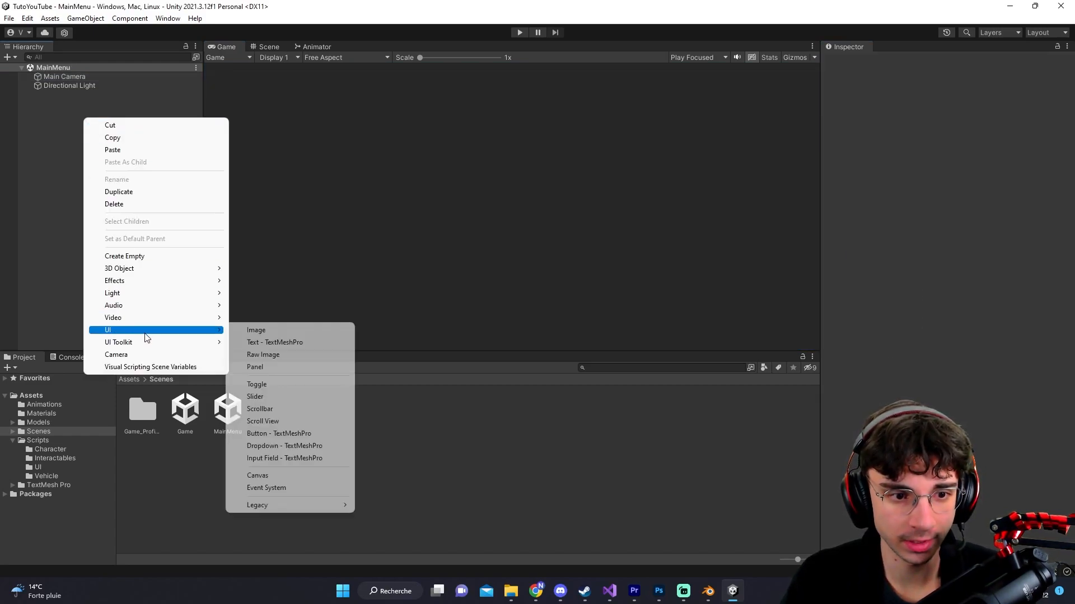
pyautogui.click(293, 343)
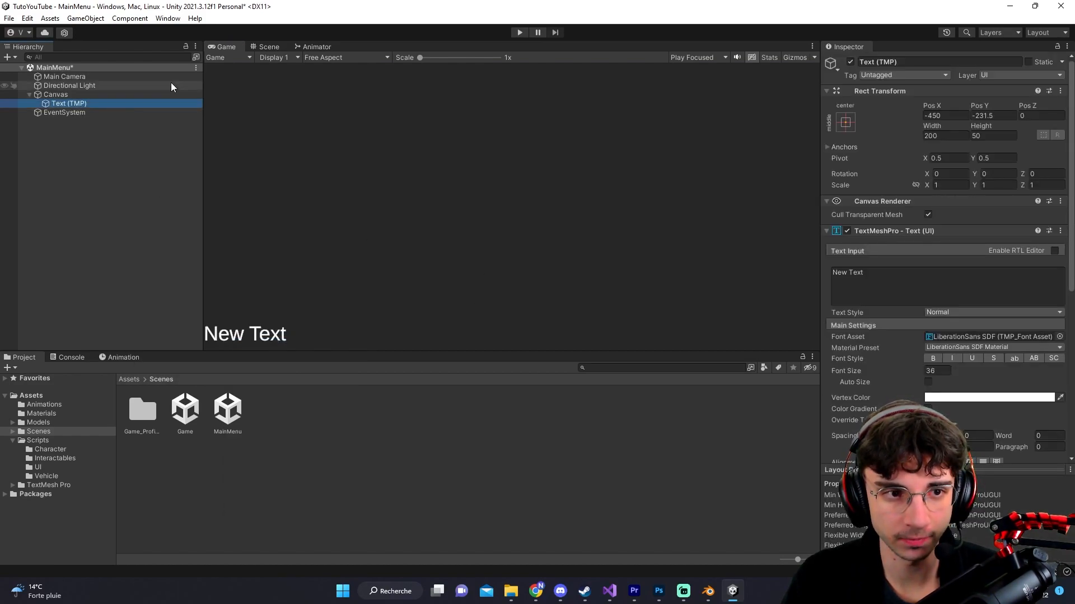
# Set the Canvas Scaler to Scale With Screen Size with a reference resolution width of 1920.
pyautogui.doubleClick(141, 95)
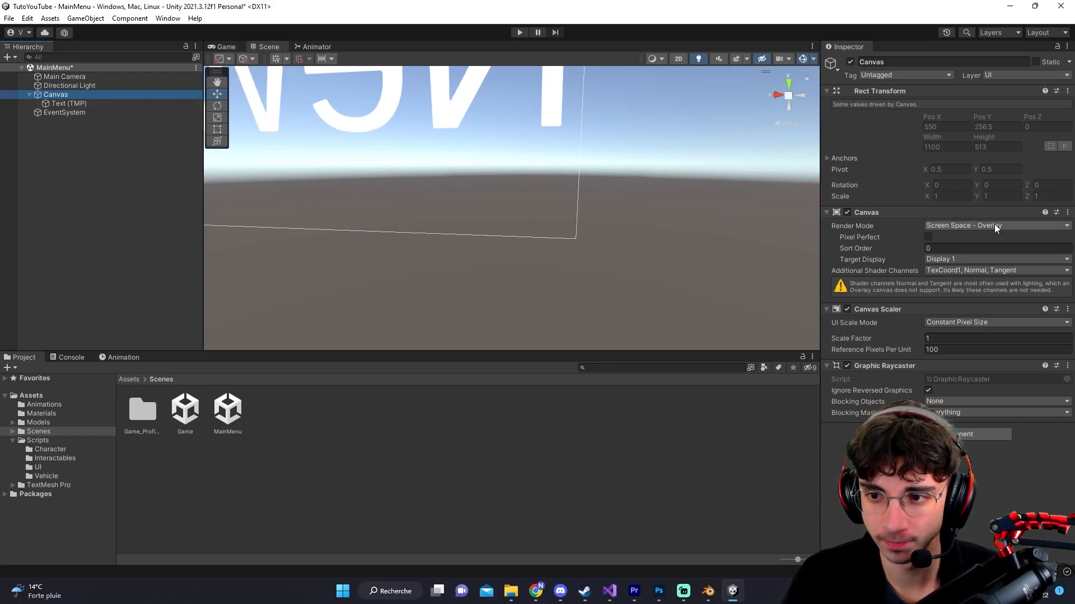
pyautogui.click(978, 322)
pyautogui.click(976, 346)
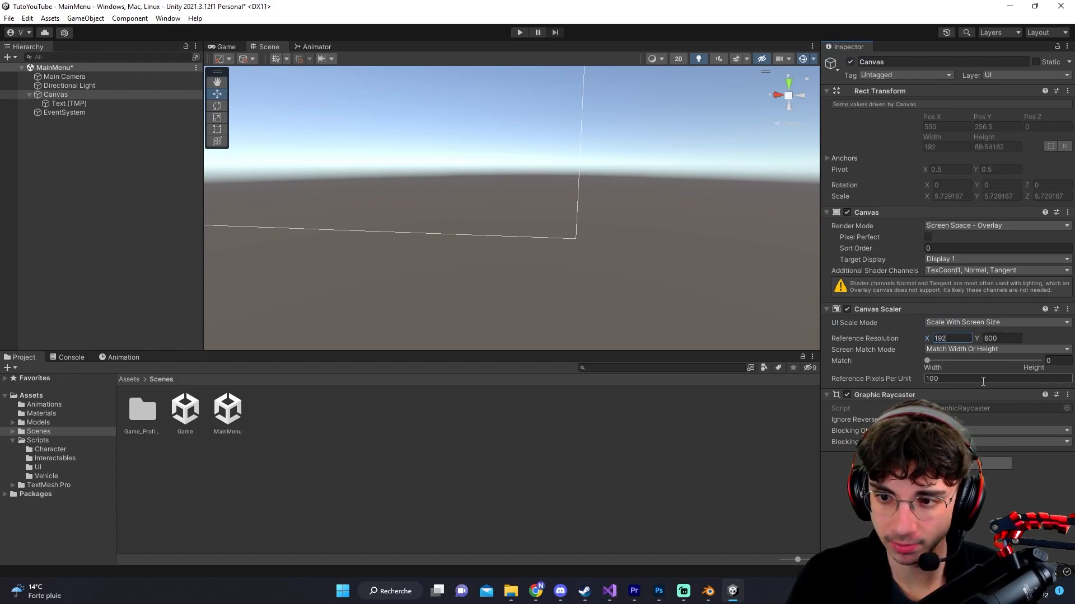
# Switch the Scene view to 2D, hide the skybox and frame the whole canvas around the text.
pyautogui.doubleClick(76, 103)
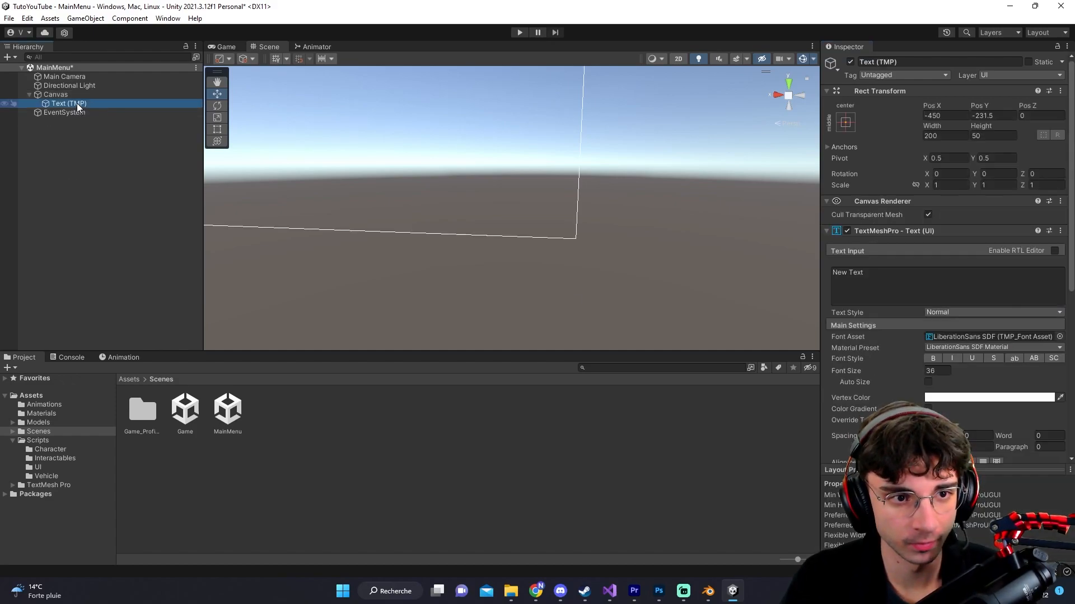
pyautogui.click(682, 59)
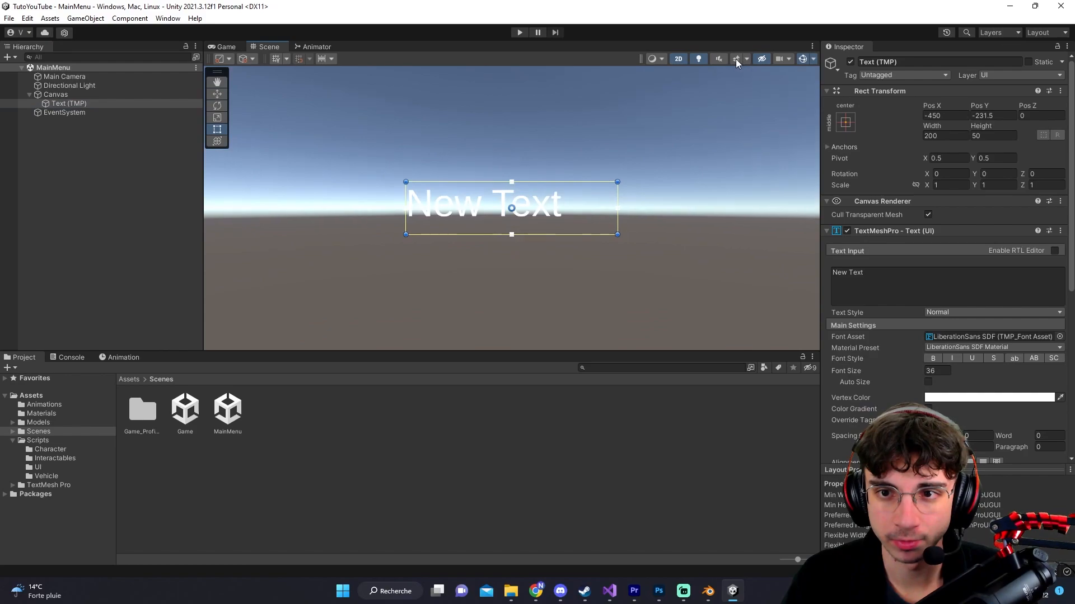
pyautogui.click(734, 58)
pyautogui.scroll(-10, 681, 142)
pyautogui.moveTo(680, 142); pyautogui.dragTo(463, 254, button='middle')
pyautogui.scroll(-4, 573, 244)
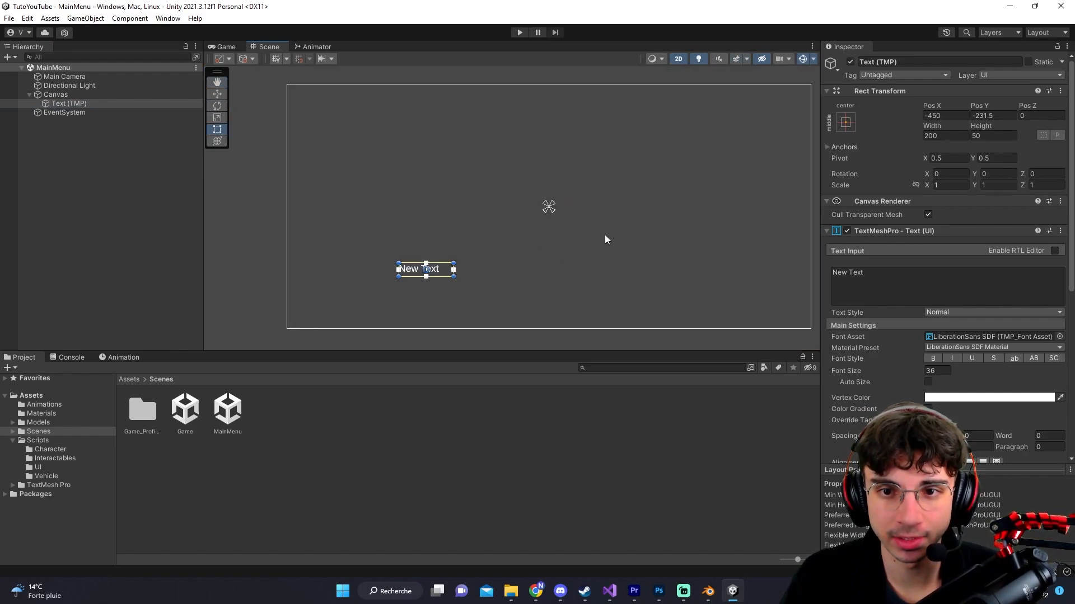
pyautogui.moveTo(724, 156); pyautogui.dragTo(645, 189, button='middle')
pyautogui.scroll(2, 642, 200)
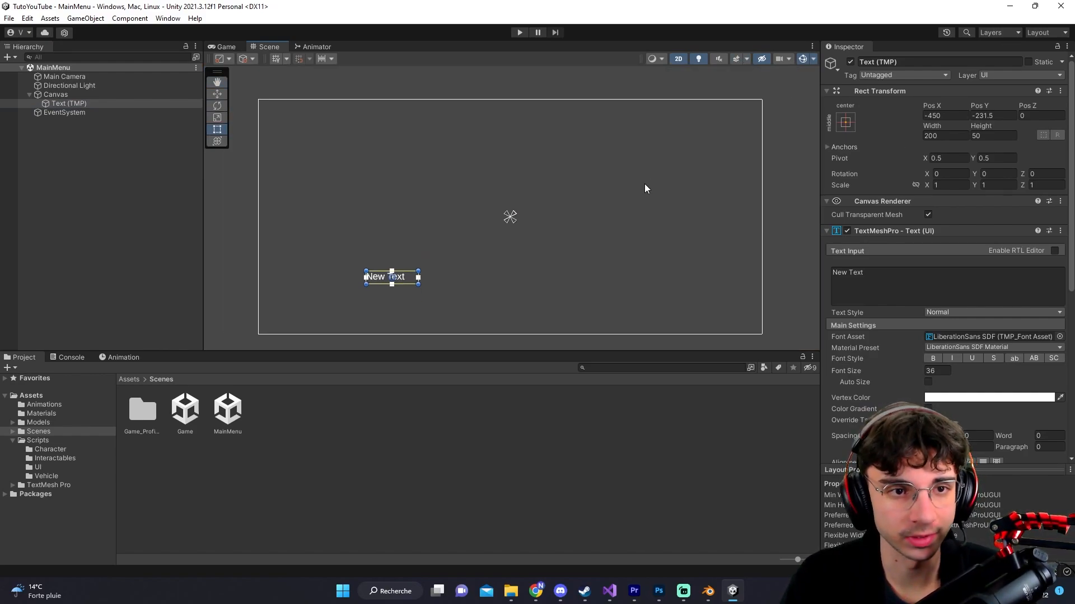
# Import Mont-ExtraLightDEMO.otf and Mont-HeavyDEMO.otf from mont.zip in WinRAR into TextMesh Pro's Fonts & Materials folder and close the archive.
pyautogui.click(133, 380)
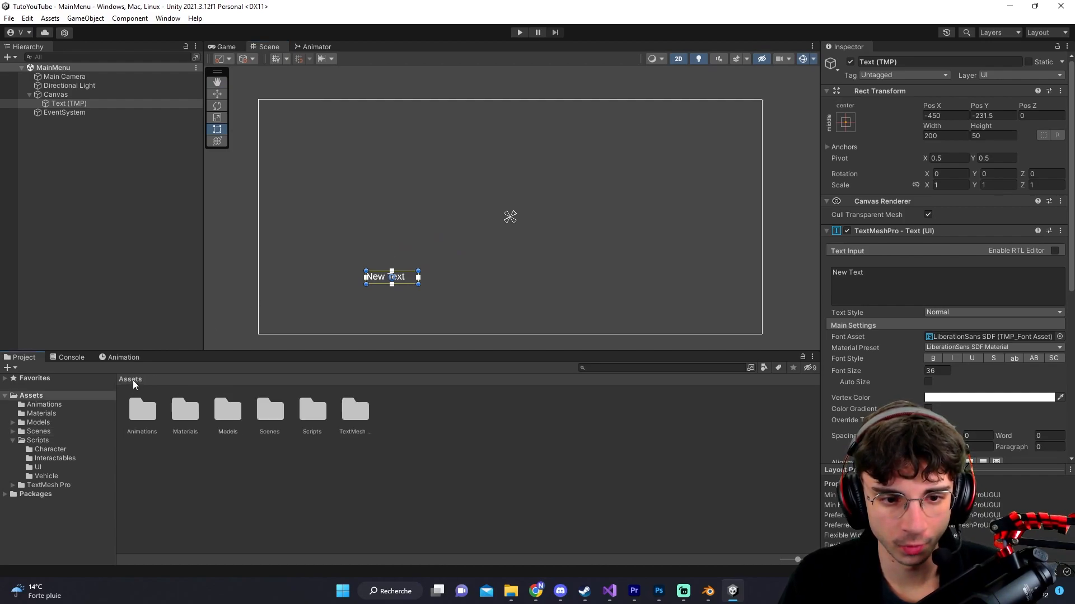
pyautogui.click(953, 337)
pyautogui.moveTo(440, 220); pyautogui.dragTo(370, 383)
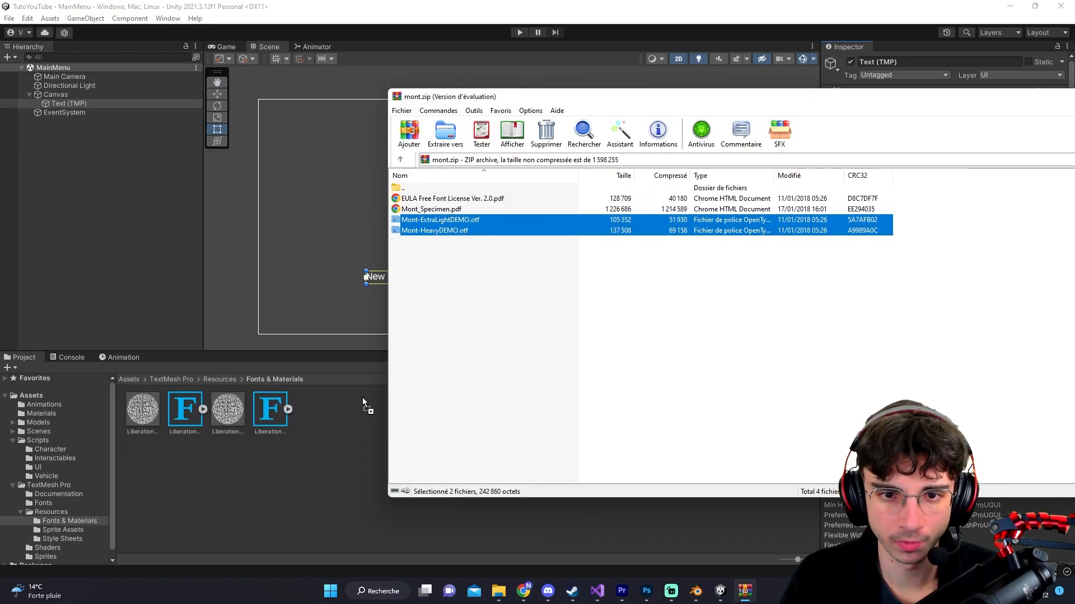
pyautogui.moveTo(346, 448); pyautogui.dragTo(342, 446)
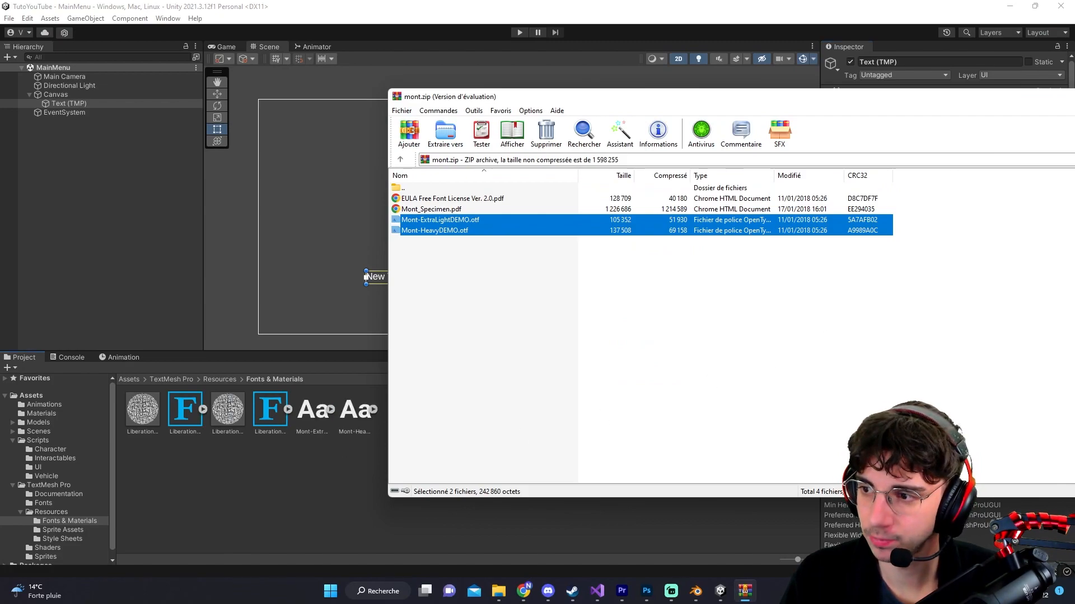
pyautogui.hotkey('alt', 'F4')
# Create TextMeshPro font assets from the two imported Mont fonts.
pyautogui.click(392, 421)
pyautogui.click(348, 420)
pyautogui.keyDown('shift'); pyautogui.click(313, 421); pyautogui.keyUp('shift')
pyautogui.rightClick(313, 421)
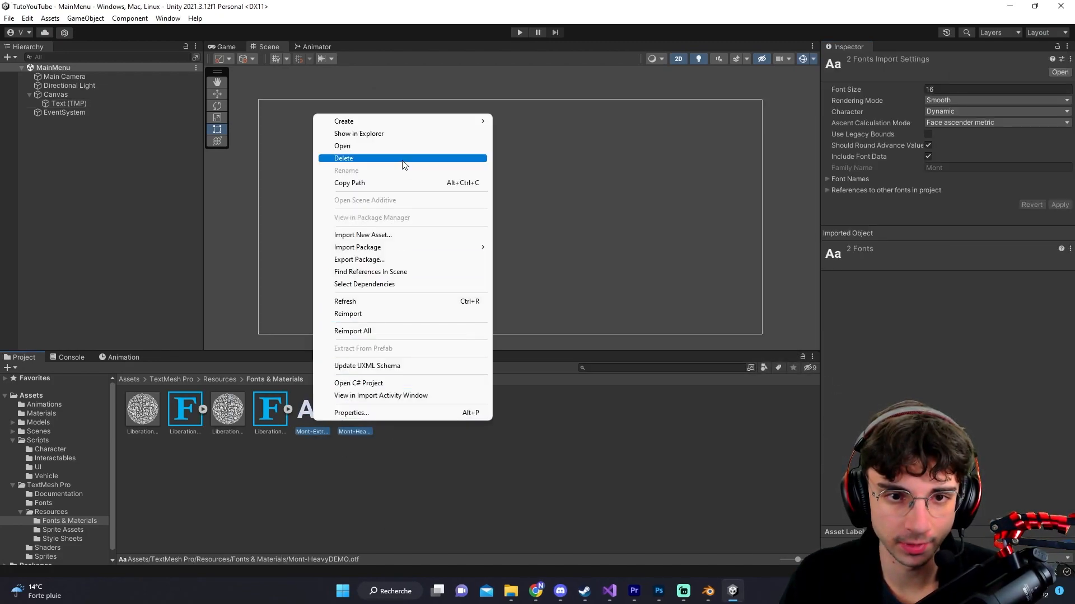
pyautogui.moveTo(403, 122)
pyautogui.moveTo(587, 206)
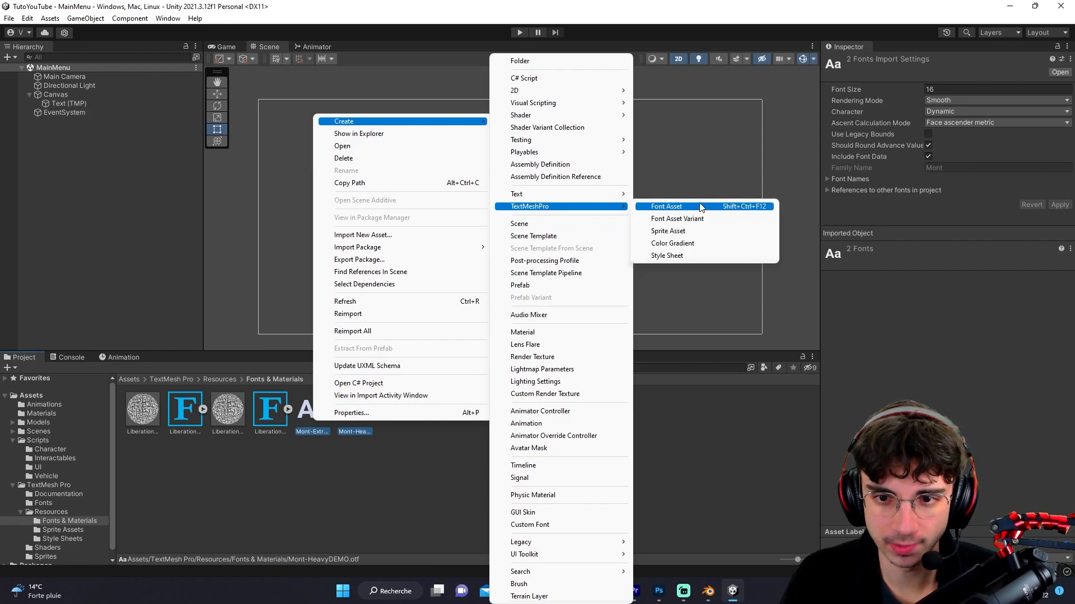
pyautogui.click(701, 208)
# Assign the Mont-HeavyDEMO SDF font to the text and anchor it, including pivot and position, to the canvas's top centre.
pyautogui.click(91, 103)
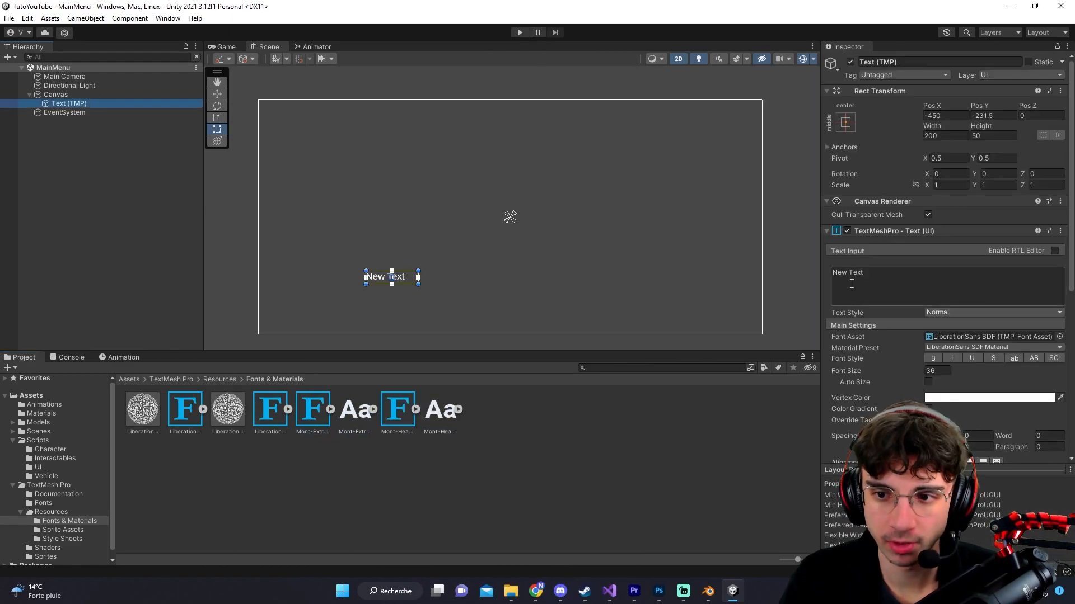
pyautogui.moveTo(415, 408); pyautogui.dragTo(990, 337)
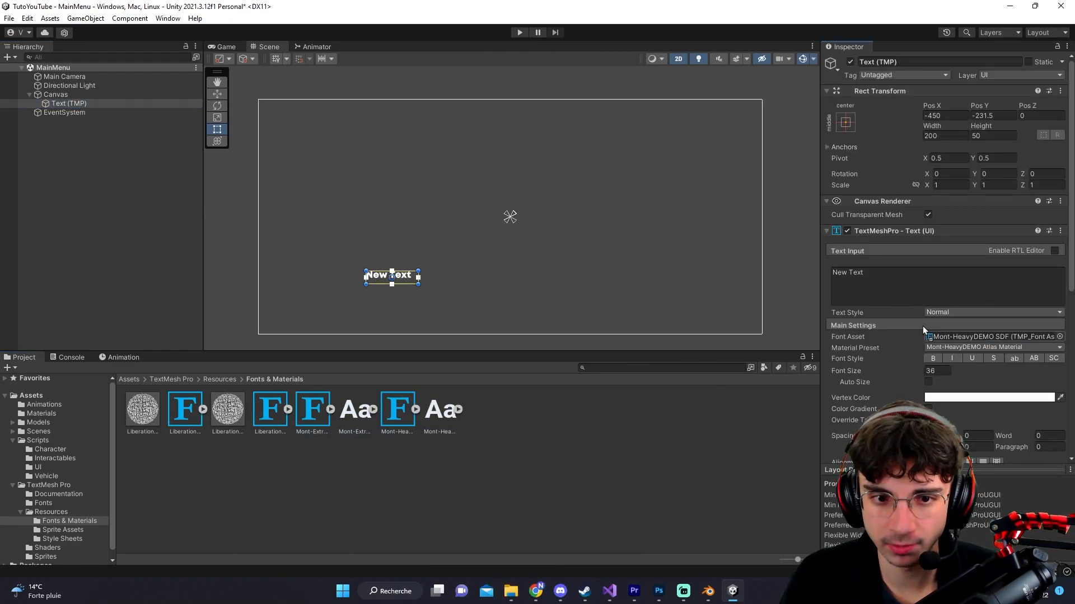
pyautogui.scroll(2, 568, 250)
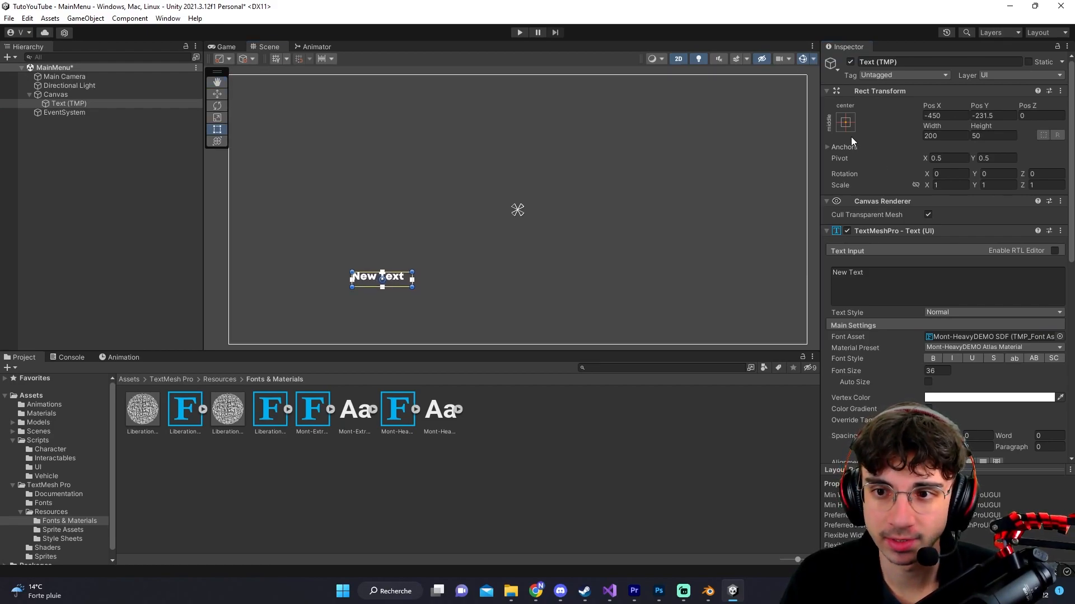
pyautogui.click(846, 123)
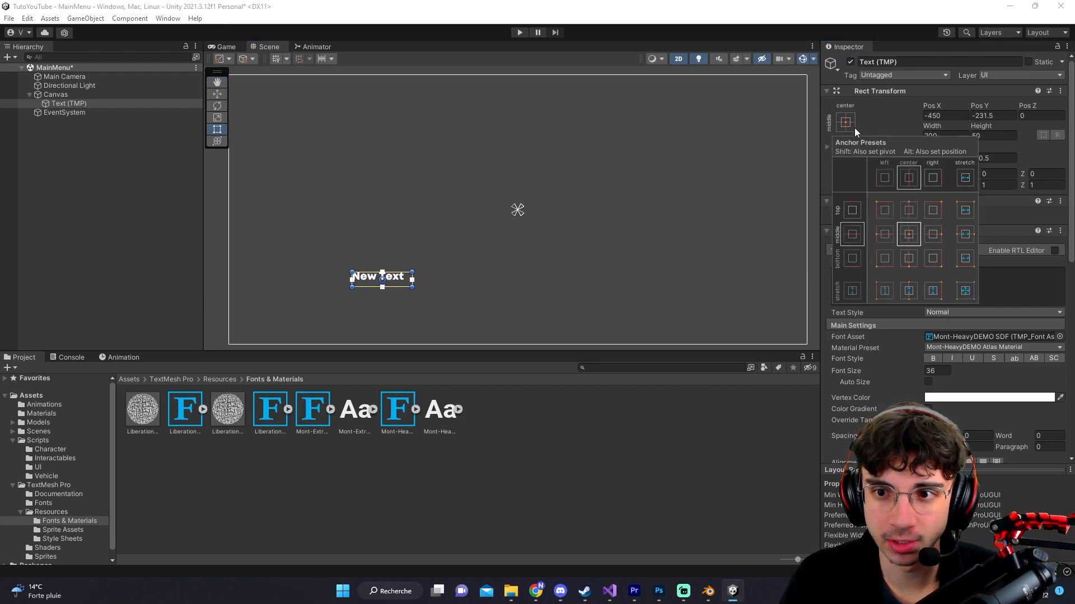
pyautogui.keyDown('alt'); pyautogui.keyDown('shift'); pyautogui.click(912, 208); pyautogui.keyUp('shift'); pyautogui.keyUp('alt')
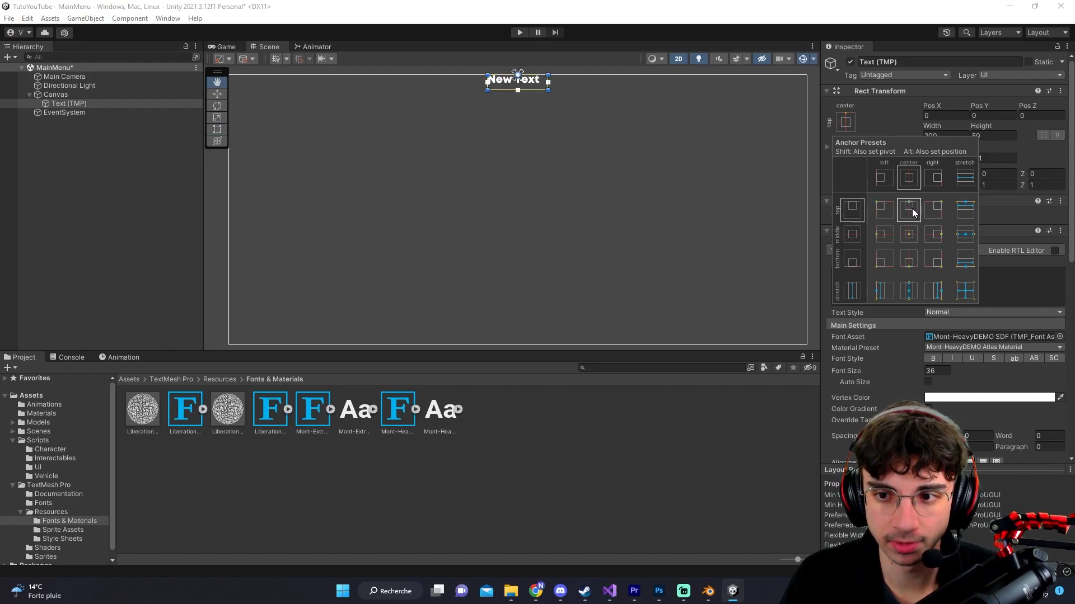
# Place the text box about 59 units below the canvas top, enlarge it to about 661 by 165, and set the font size to 89.5.
pyautogui.scroll(3, 593, 190)
pyautogui.moveTo(506, 112); pyautogui.dragTo(579, 164)
pyautogui.moveTo(880, 365); pyautogui.dragTo(952, 372)
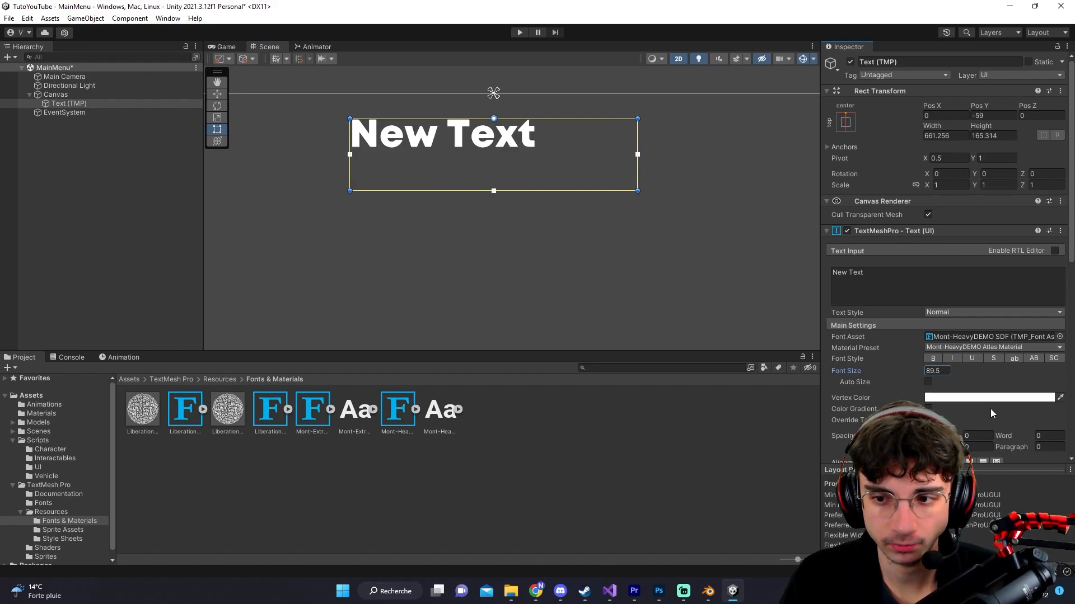
# Centre the text horizontally and vertically and change its content to "Simulation de vie".
pyautogui.scroll(-3, 988, 410)
pyautogui.click(943, 401)
pyautogui.click(943, 415)
pyautogui.click(897, 225)
pyautogui.write('Simulation de vie')
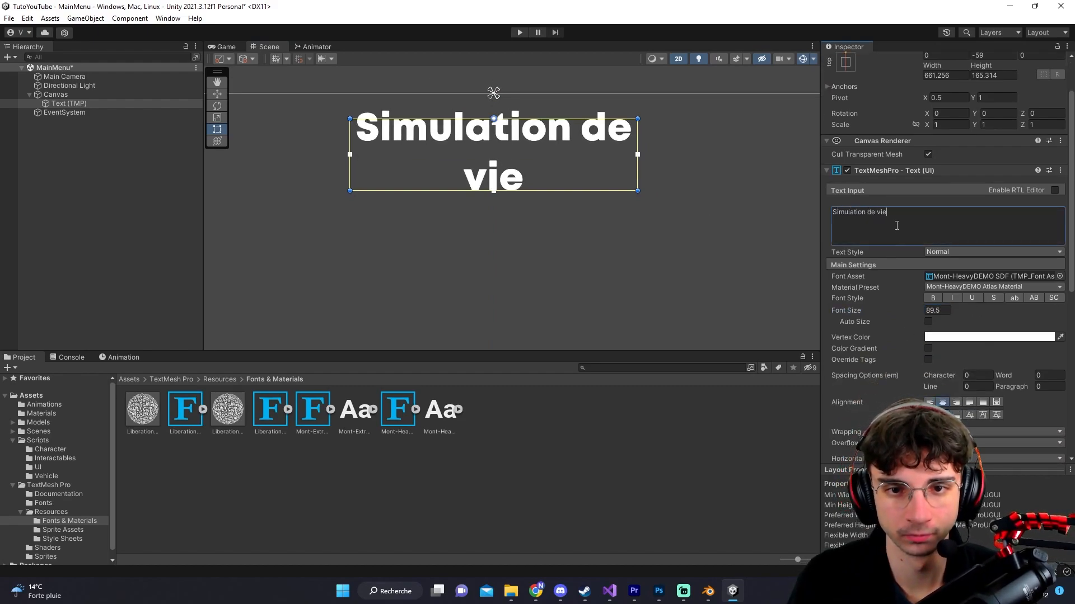
# Check the title in the Game view, reduce its font size to 62.1 and shrink its box to about 502 by 125.
pyautogui.click(226, 47)
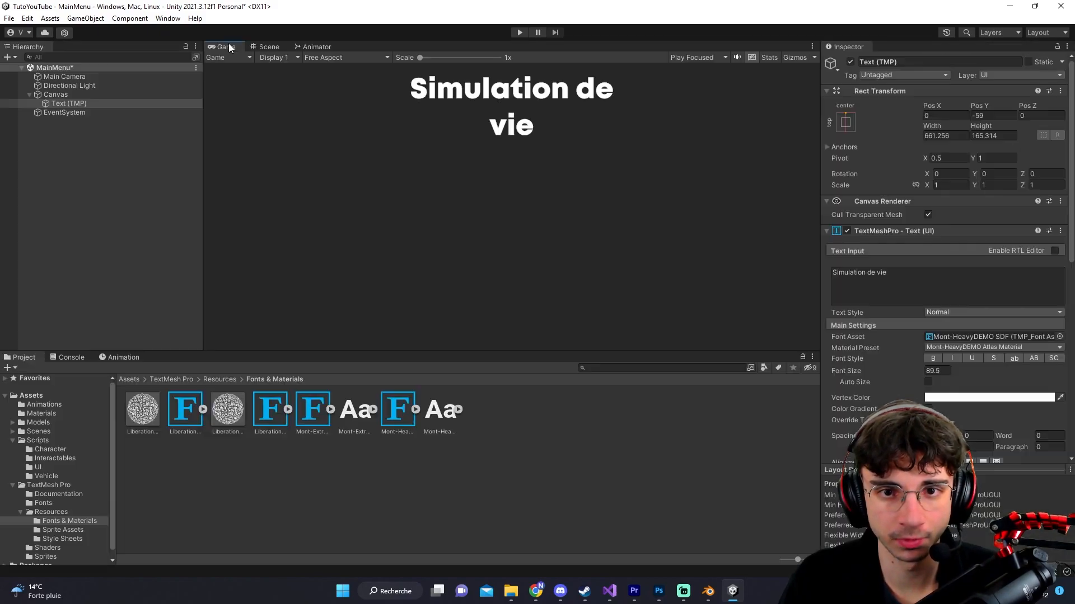
pyautogui.moveTo(903, 370); pyautogui.dragTo(826, 375)
pyautogui.click(267, 47)
pyautogui.keyDown('shift'); pyautogui.moveTo(637, 191); pyautogui.dragTo(588, 157); pyautogui.keyUp('shift')
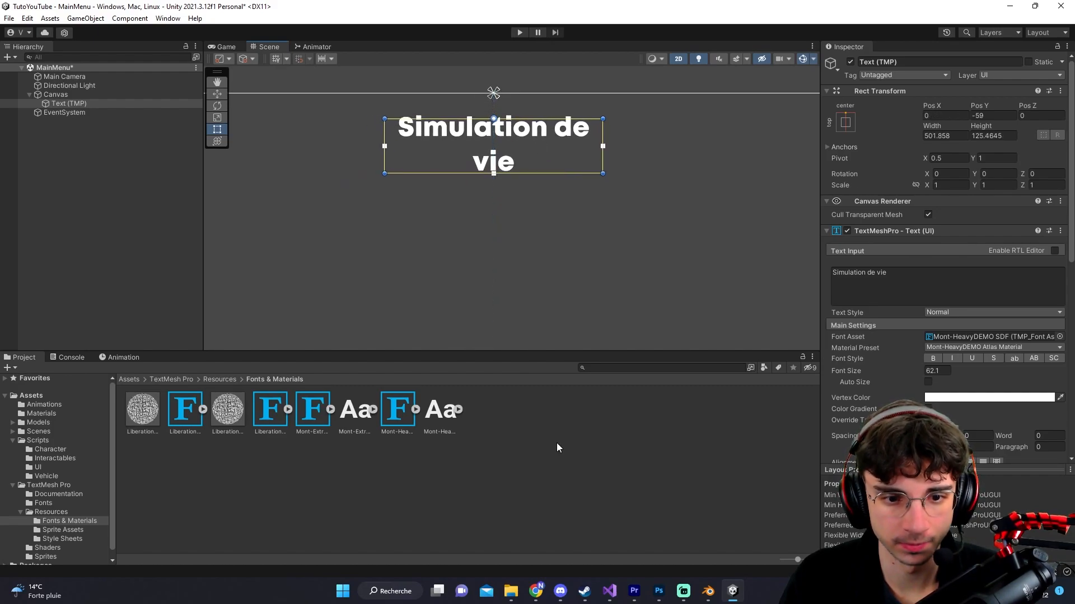
# Rename the title text object as Logo.
pyautogui.click(67, 103)
pyautogui.write('Logo')
pyautogui.press('Return')
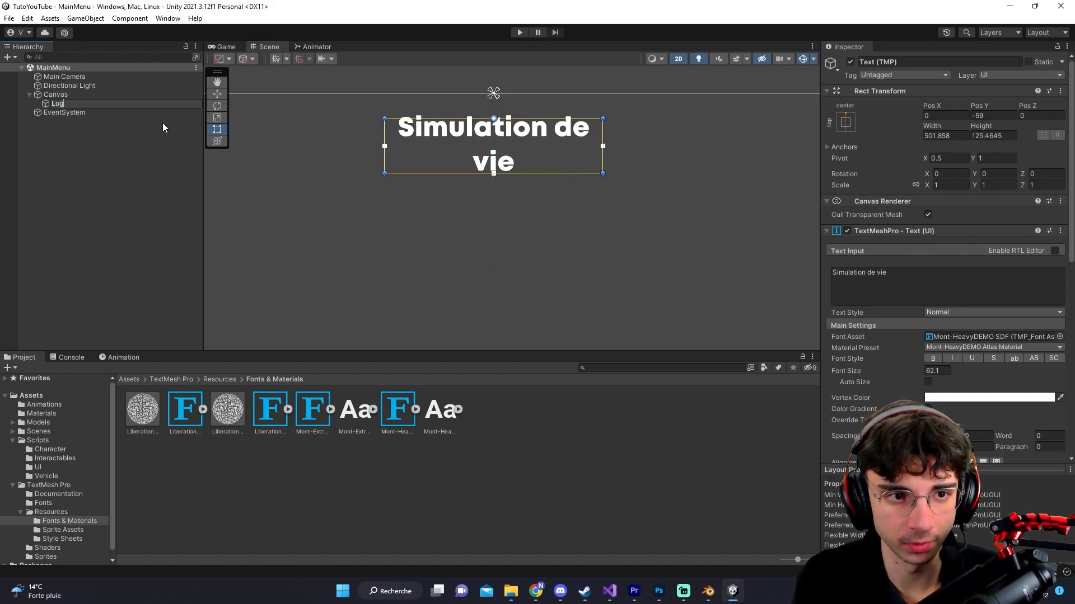
# Create an empty child object under the Canvas and size it about 1920 by 525 across the area below the title.
pyautogui.scroll(-5, 587, 146)
pyautogui.click(90, 95)
pyautogui.rightClick(53, 94)
pyautogui.click(84, 225)
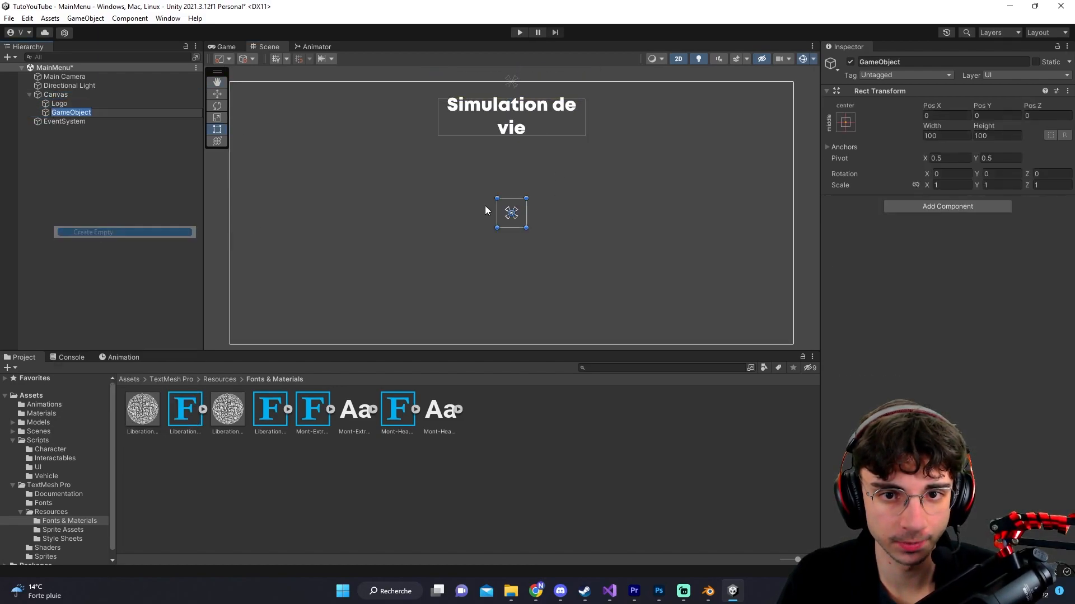
pyautogui.moveTo(443, 189); pyautogui.dragTo(229, 147)
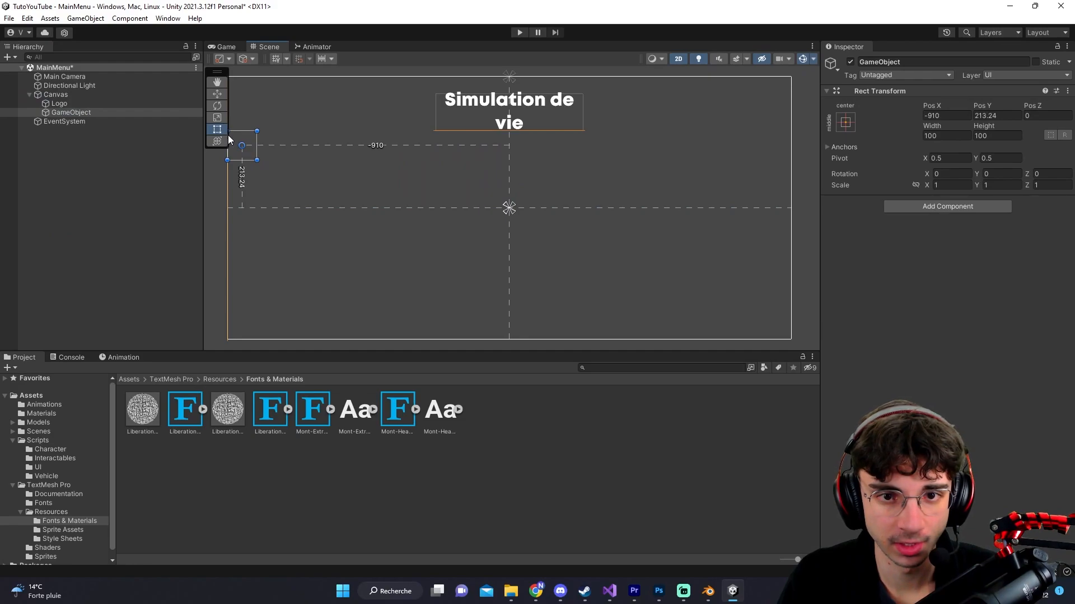
pyautogui.moveTo(254, 190); pyautogui.dragTo(790, 285)
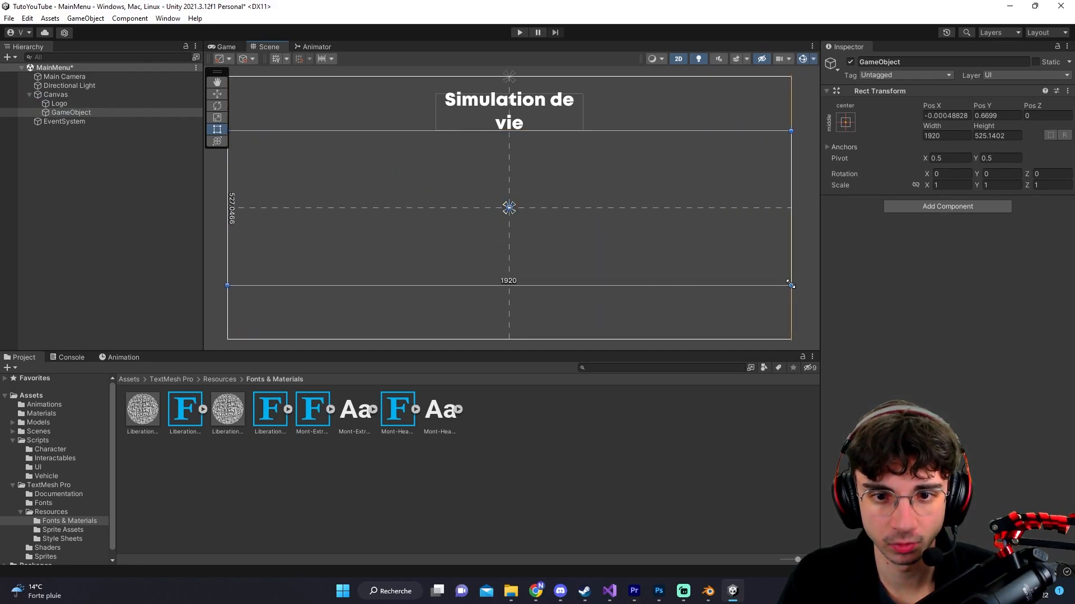
# Stretch the empty object's anchors to the full canvas, with offsets of about 184 at the top and 193 at the bottom.
pyautogui.click(846, 122)
pyautogui.keyDown('alt'); pyautogui.click(964, 291); pyautogui.keyUp('alt')
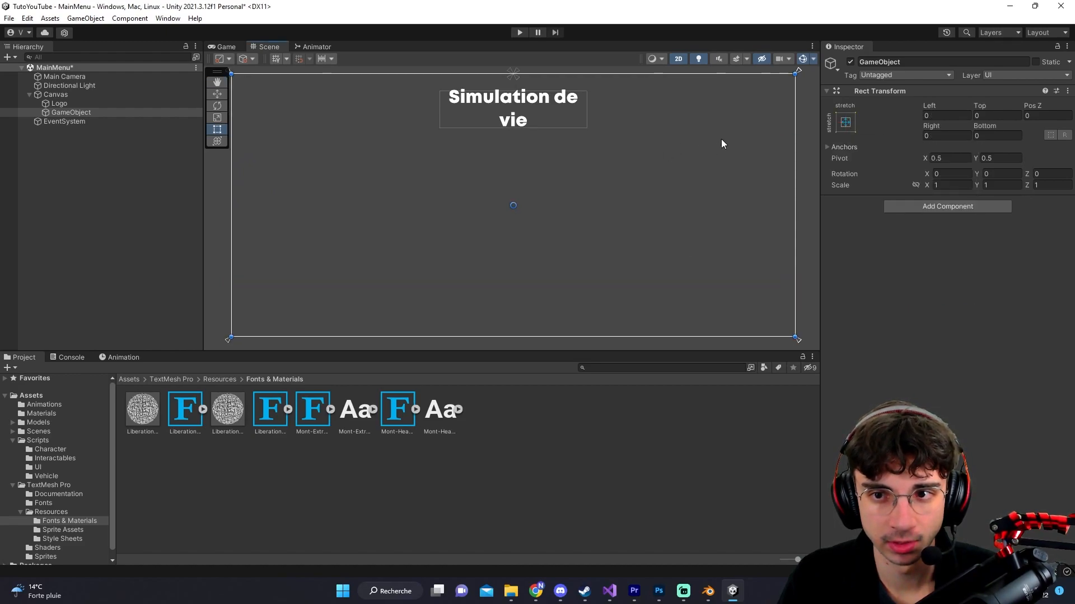
pyautogui.moveTo(708, 75); pyautogui.dragTo(703, 128)
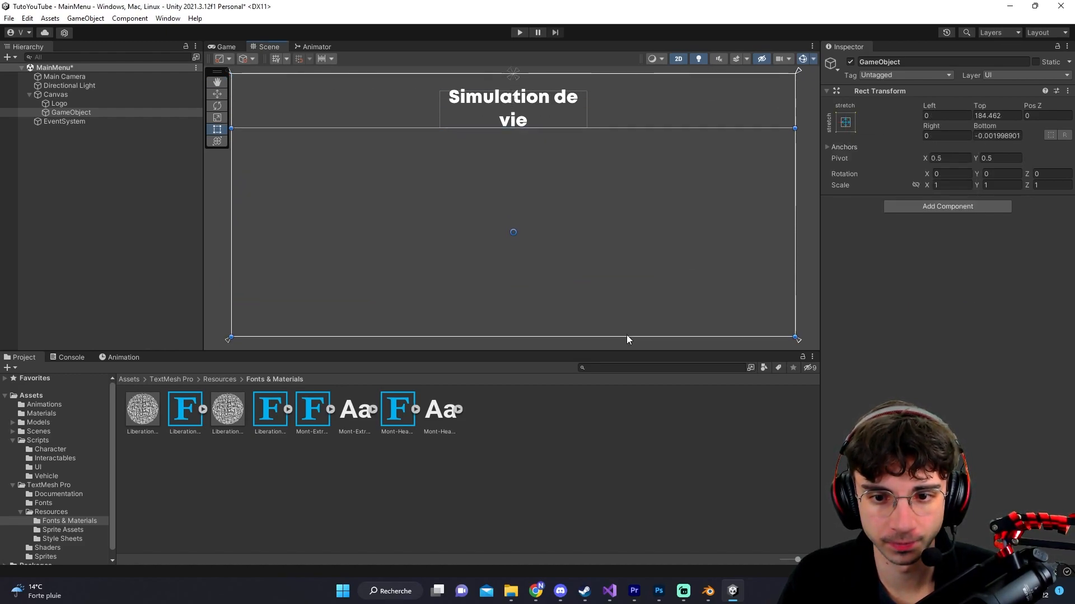
pyautogui.moveTo(627, 337); pyautogui.dragTo(630, 280)
# Add a Vertical Layout Group to the empty object and turn off Child Force Expand for height.
pyautogui.click(970, 206)
pyautogui.write('vertical')
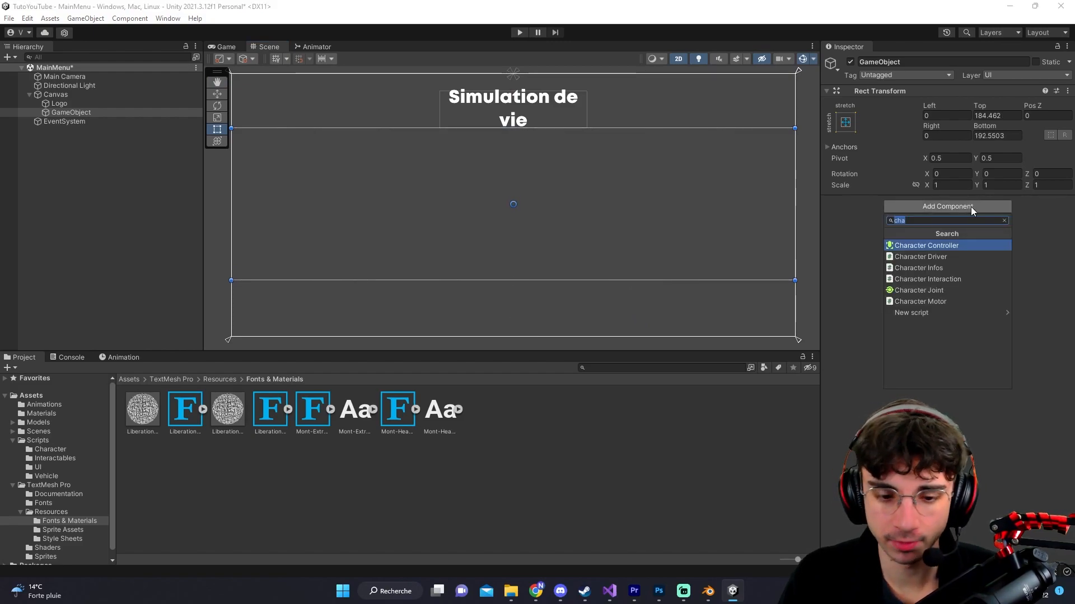
pyautogui.press('Return')
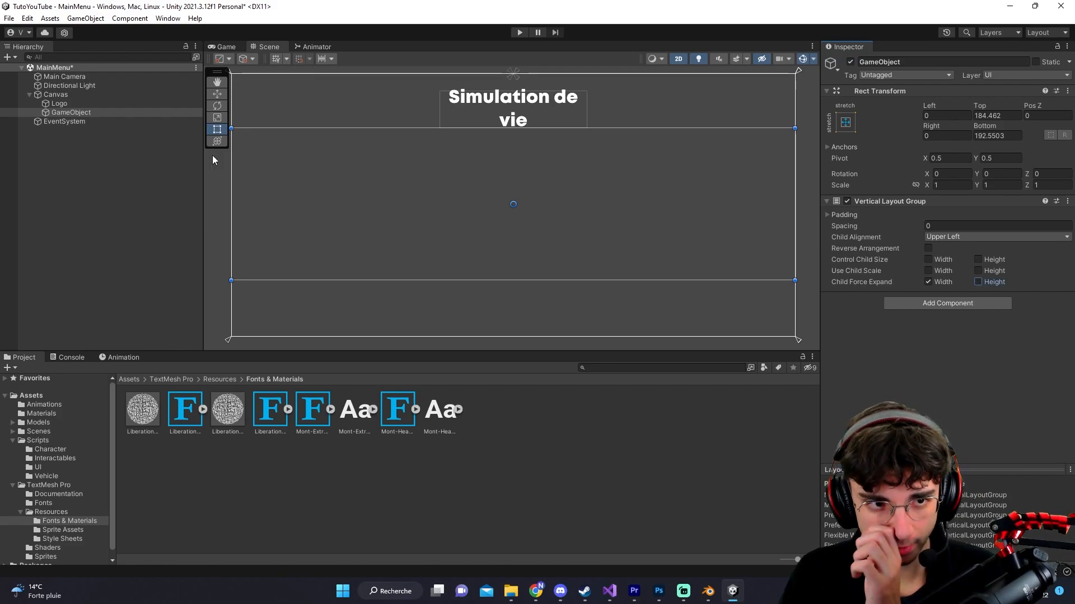
# Rename the empty layout object under the Canvas as Buttons.
pyautogui.click(98, 112)
pyautogui.write('Buttons')
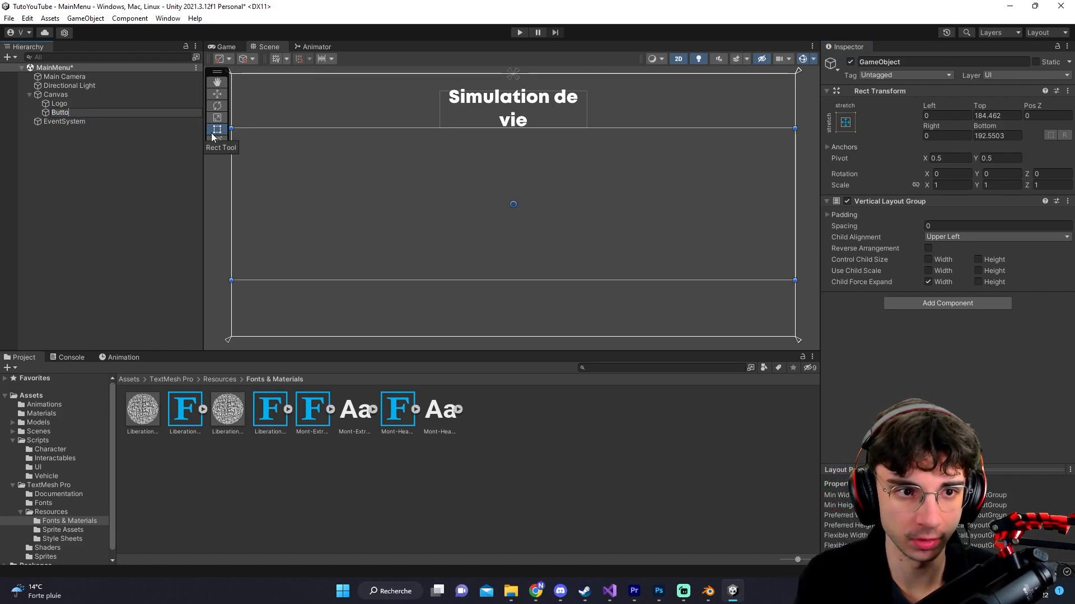
pyautogui.press('Return')
pyautogui.rightClick(104, 112)
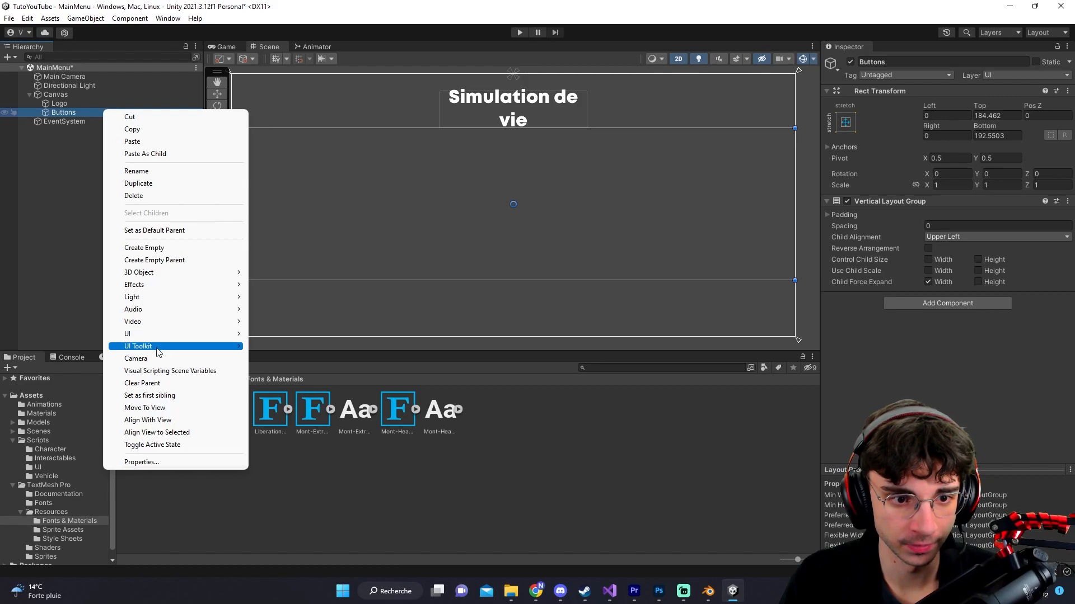
pyautogui.click(9, 156)
# Duplicate the Logo text into the Buttons object and set the Vertical Layout Group's child alignment to Middle Center.
pyautogui.click(59, 104)
pyautogui.hotkey('ctrl', 'd')
pyautogui.moveTo(75, 120); pyautogui.dragTo(89, 116)
pyautogui.click(79, 113)
pyautogui.click(974, 236)
pyautogui.click(966, 299)
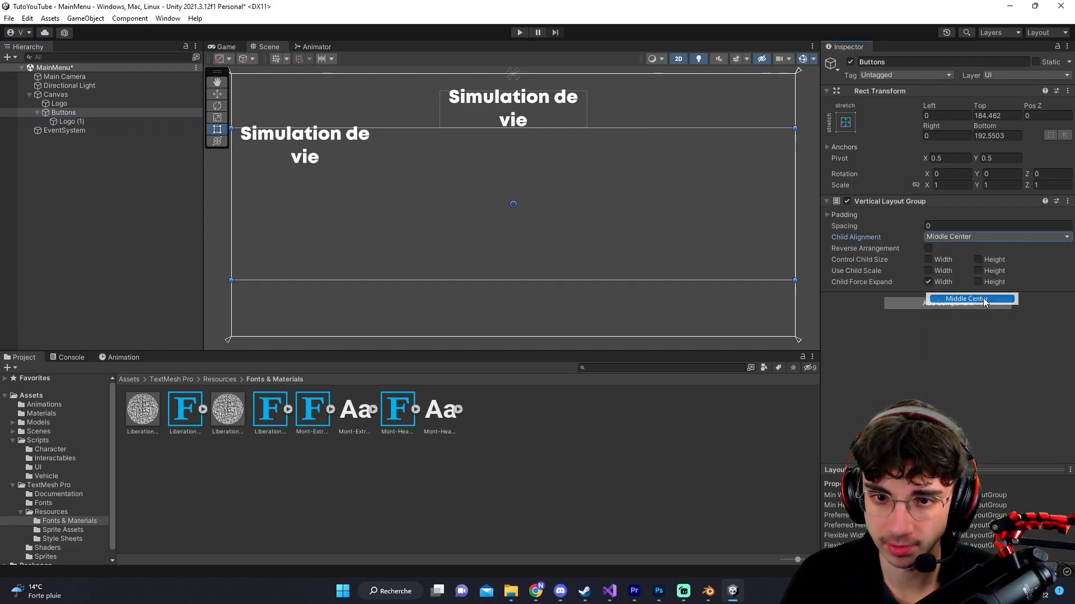
# Rename the duplicated text inside Buttons as Solo and change its displayed text to Solo.
pyautogui.click(85, 121)
pyautogui.press('F2')
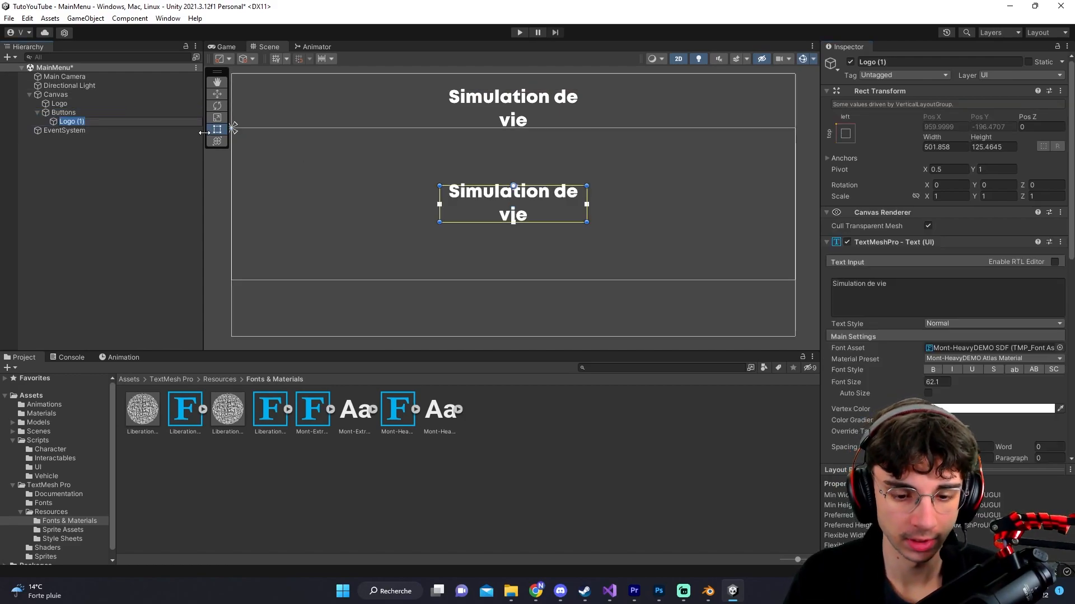
pyautogui.write('Solo')
pyautogui.press('Return')
pyautogui.click(928, 303)
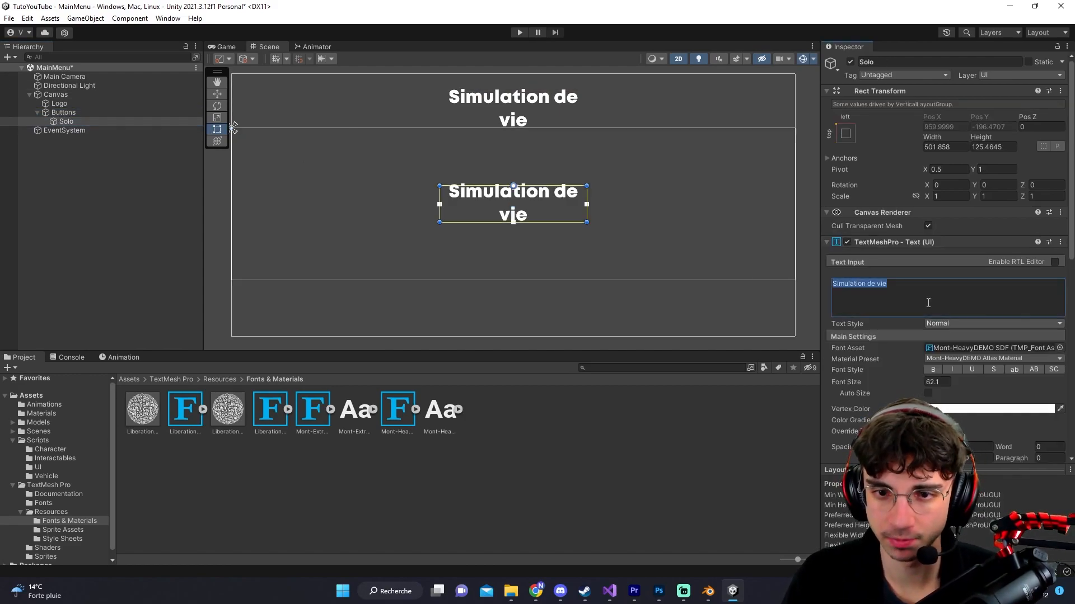
pyautogui.write('Solo')
# Set the Solo text's font size to 36 and reduce its box height to about 63.
pyautogui.click(944, 381)
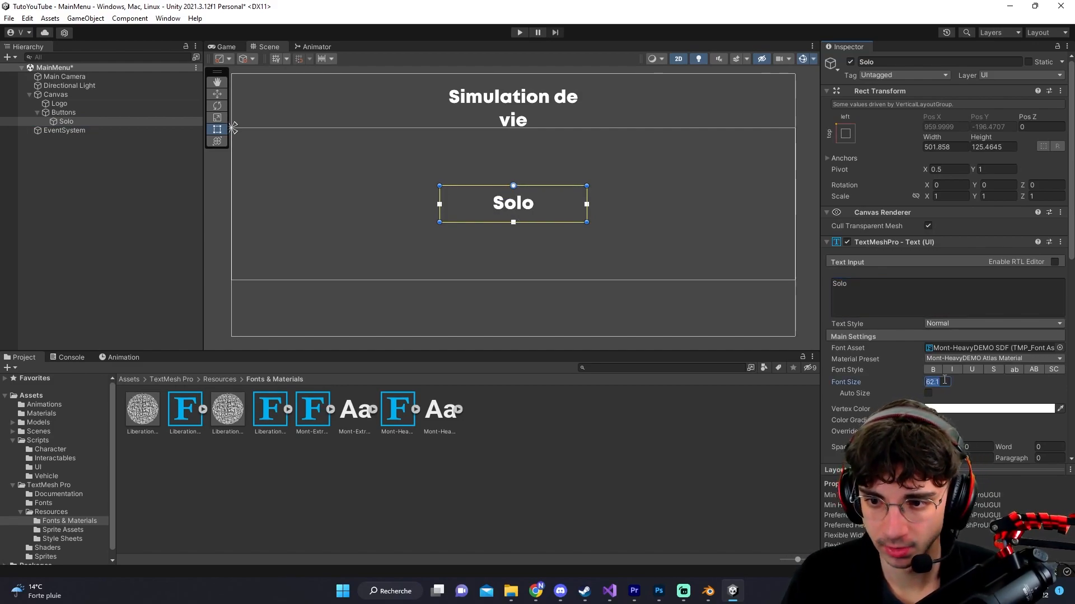
pyautogui.write('36')
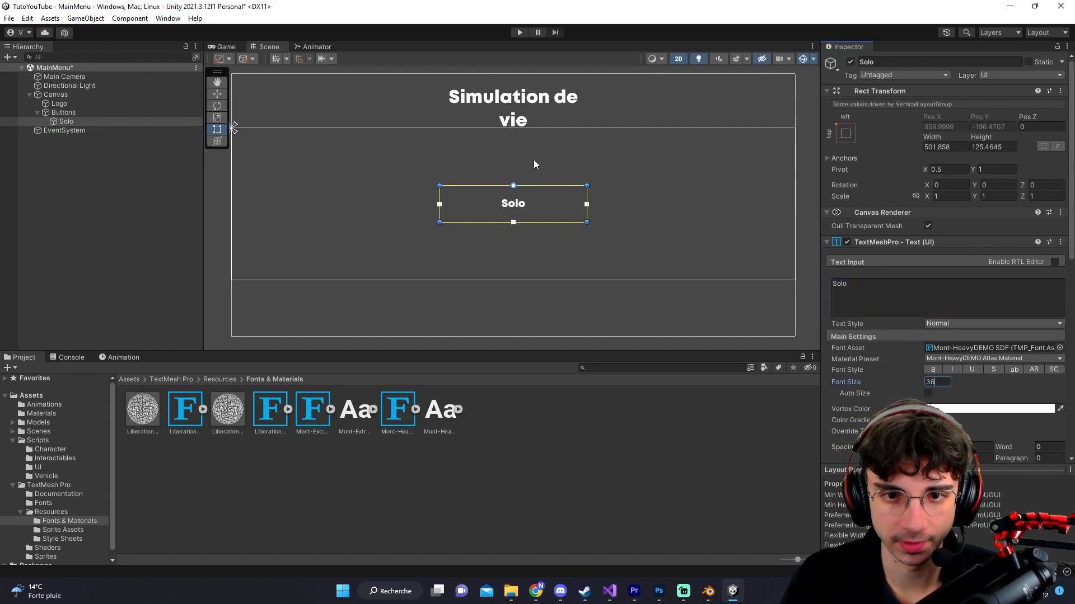
pyautogui.doubleClick(224, 44)
pyautogui.doubleClick(223, 43)
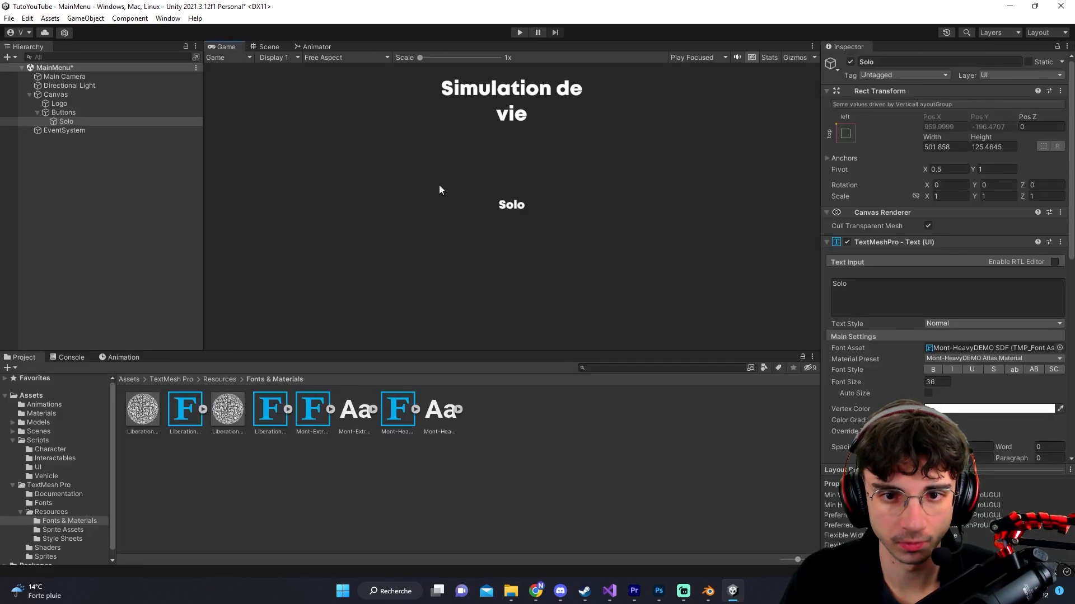
pyautogui.click(256, 46)
pyautogui.moveTo(539, 226); pyautogui.dragTo(542, 204)
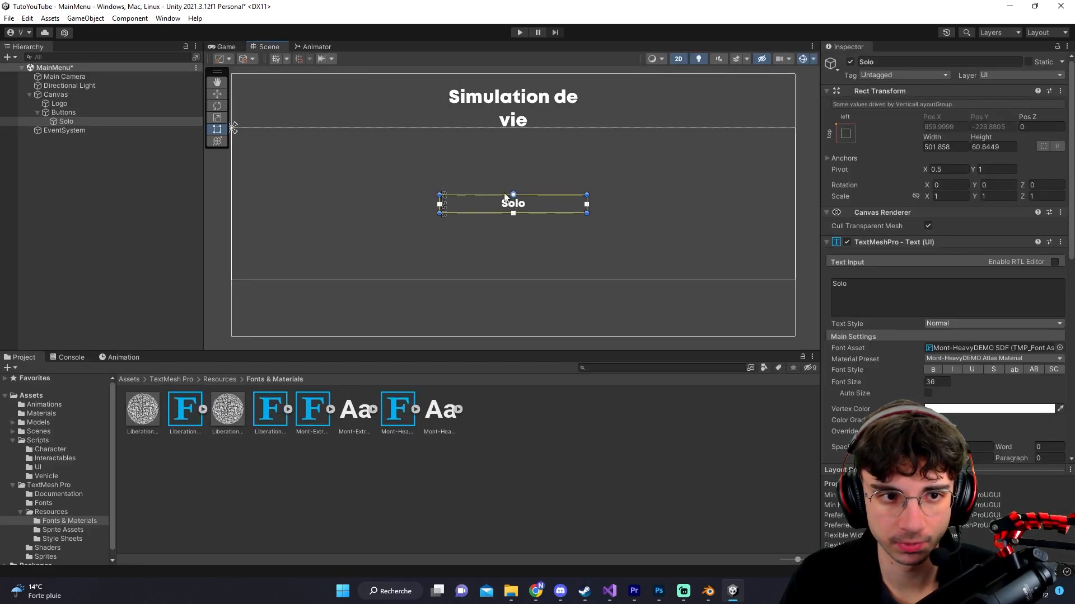
# Duplicate the Solo text twice inside the Buttons object.
pyautogui.click(121, 115)
pyautogui.click(123, 118)
pyautogui.hotkey('ctrl', 'd')
pyautogui.hotkey('ctrl', 'd')
pyautogui.scroll(1, 224, 171)
pyautogui.scroll(-1, 309, 156)
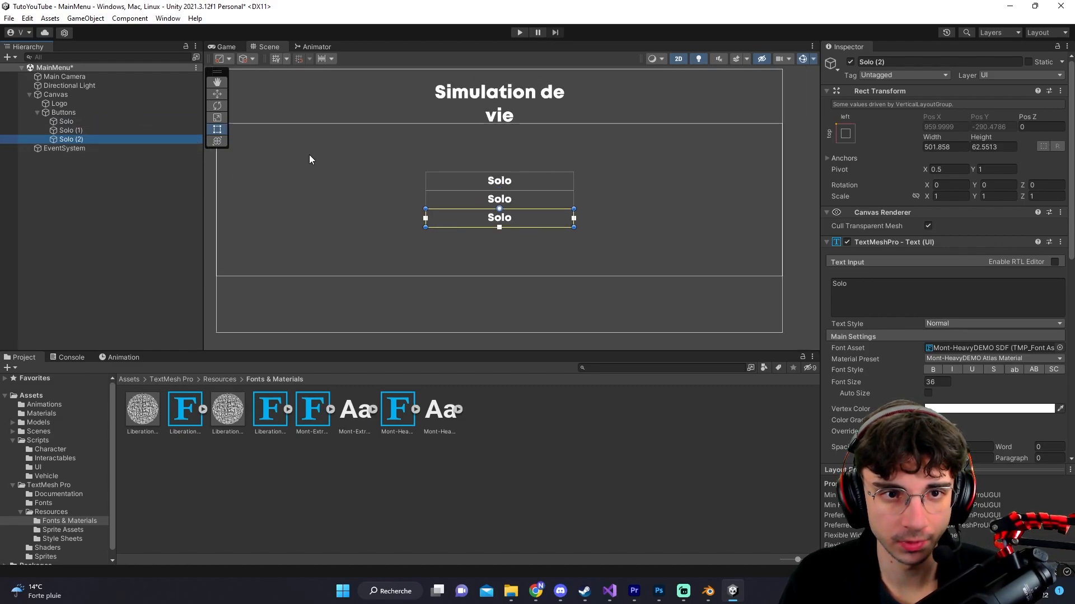
# Rename the two Solo copies as Options and Quitter.
pyautogui.click(108, 129)
pyautogui.press('F2')
pyautogui.write('Options')
pyautogui.press('Return')
pyautogui.press('Down')
pyautogui.press('F2')
pyautogui.write('Quitter')
pyautogui.press('Return')
# Change the displayed text of the second and third menu items to Options and Quitter.
pyautogui.click(112, 130)
pyautogui.click(906, 286)
pyautogui.hotkey('ctrl', 'a')
pyautogui.write('Options')
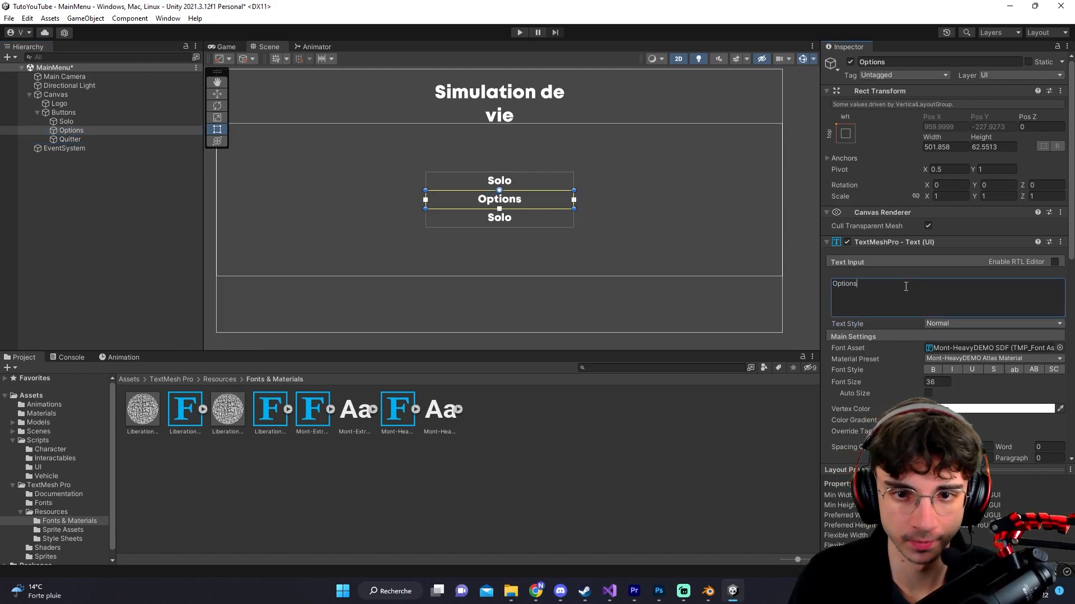
pyautogui.click(90, 139)
pyautogui.click(931, 289)
pyautogui.hotkey('ctrl', 'a')
pyautogui.write('Quitter')
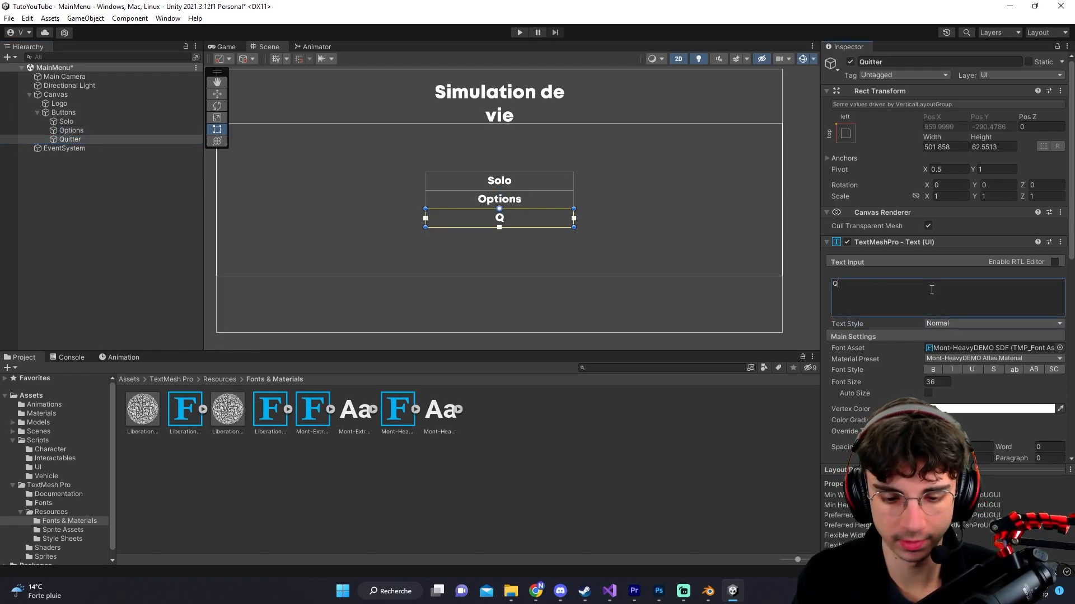
pyautogui.click(170, 193)
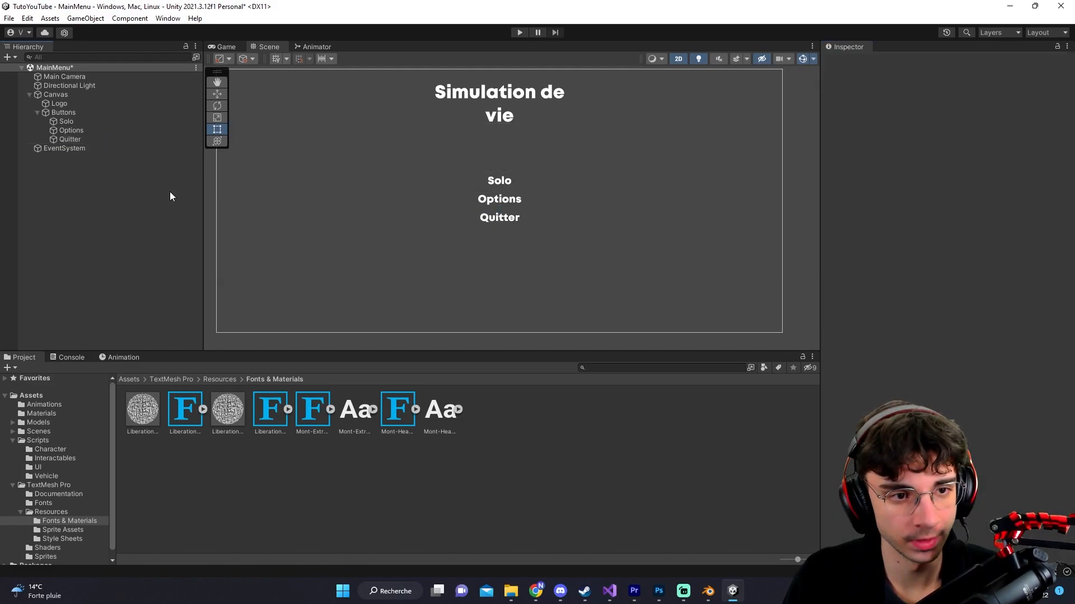
# Add the same component to the Solo, Options and Quitter texts at once.
pyautogui.click(112, 122)
pyautogui.keyDown('shift'); pyautogui.click(140, 139); pyautogui.keyUp('shift')
pyautogui.scroll(-10, 918, 285)
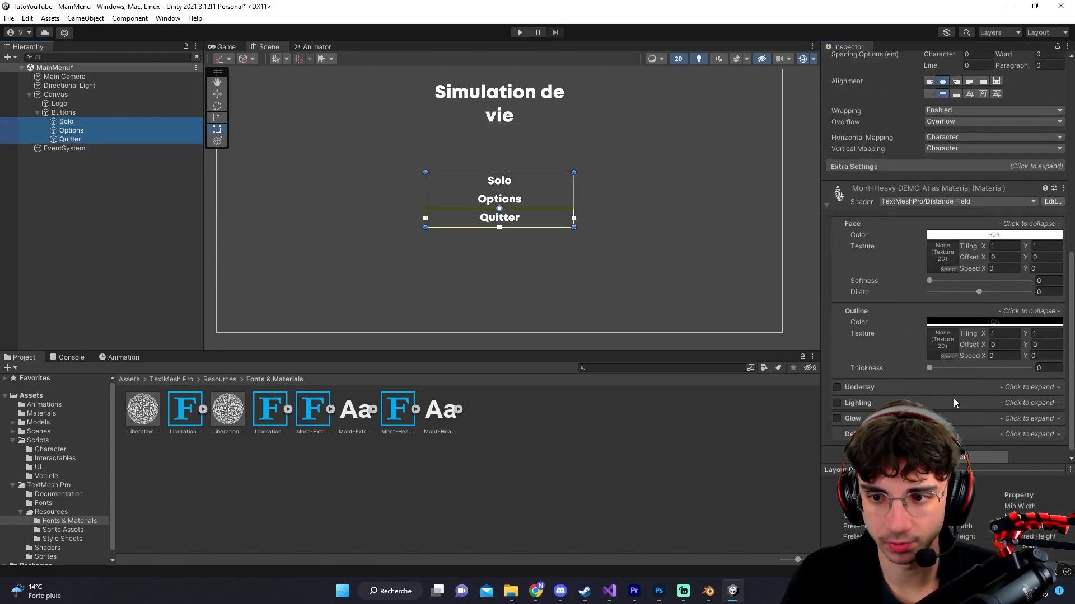
pyautogui.click(953, 455)
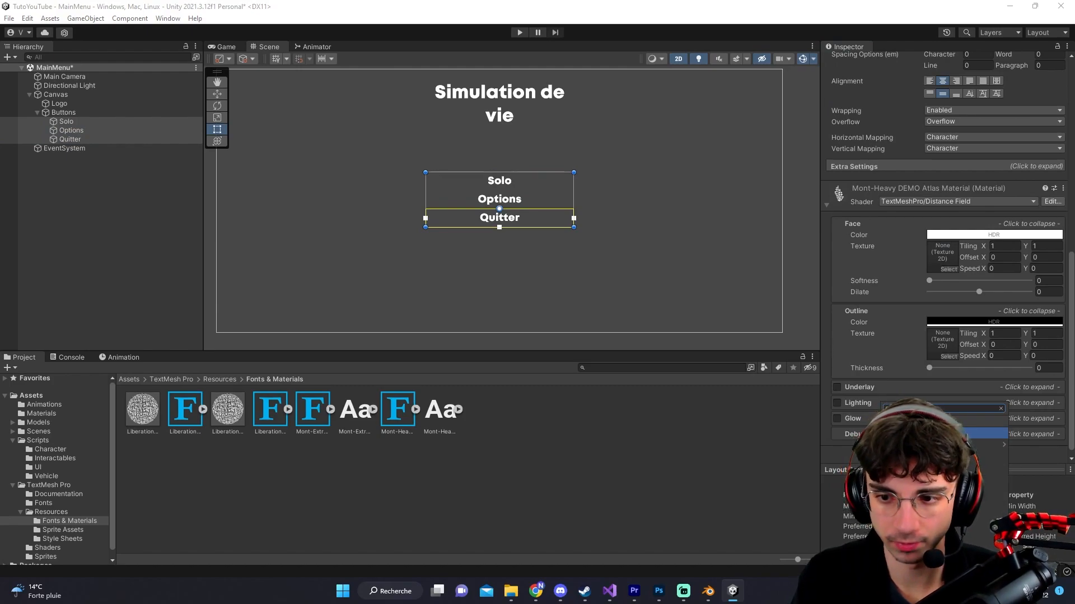
pyautogui.press('Return')
pyautogui.click(100, 204)
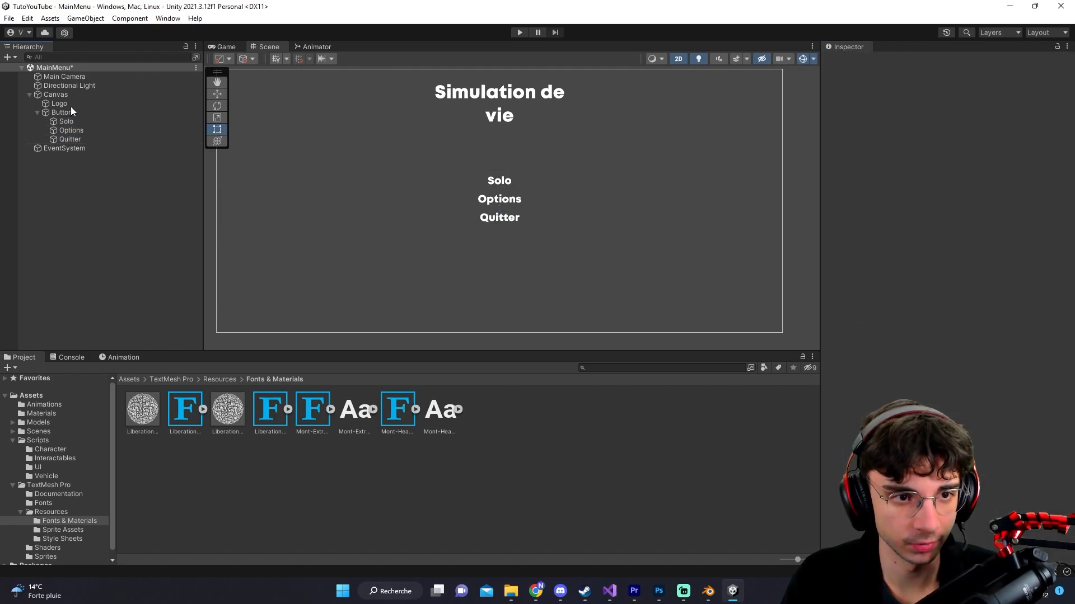
# Duplicate the Logo text under the Canvas and set its anchor, pivot and position to the canvas's bottom-right corner.
pyautogui.click(56, 94)
pyautogui.rightClick(56, 94)
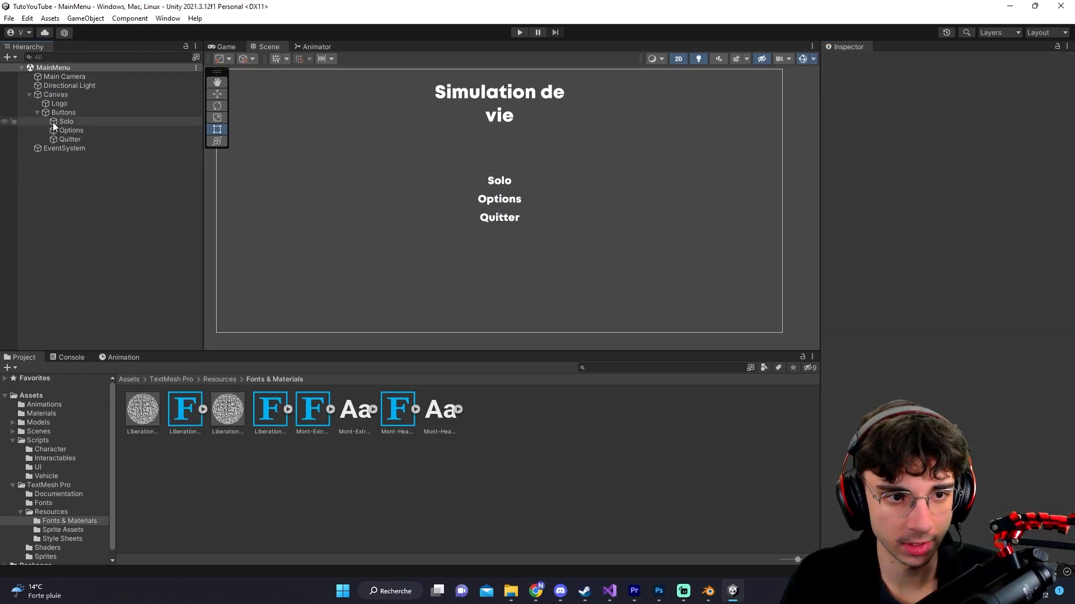
pyautogui.click(58, 104)
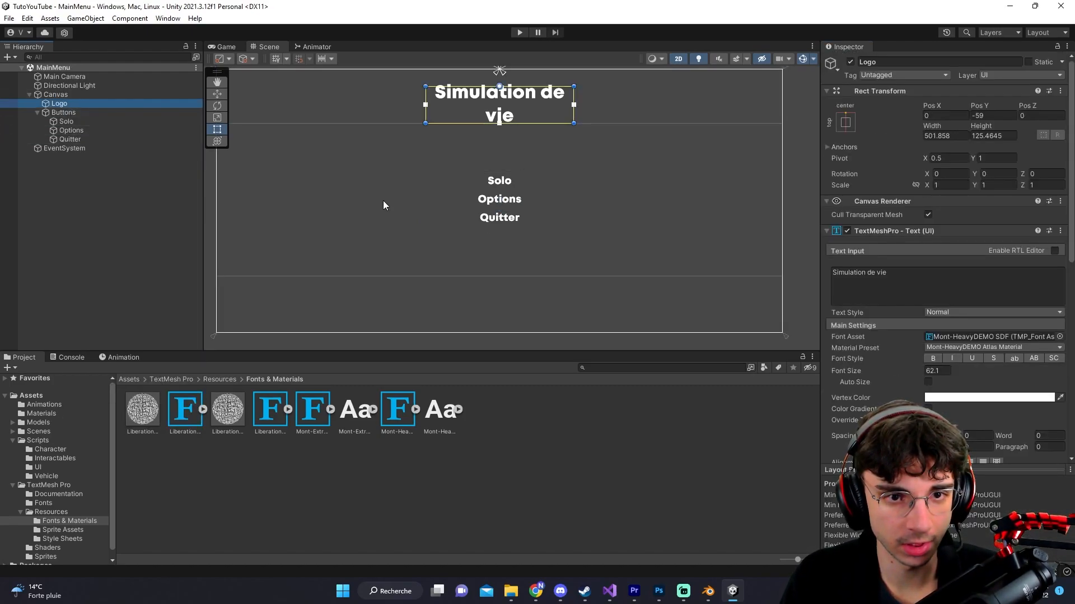
pyautogui.click(91, 120)
pyautogui.click(76, 113)
pyautogui.click(58, 104)
pyautogui.hotkey('ctrl', 'd')
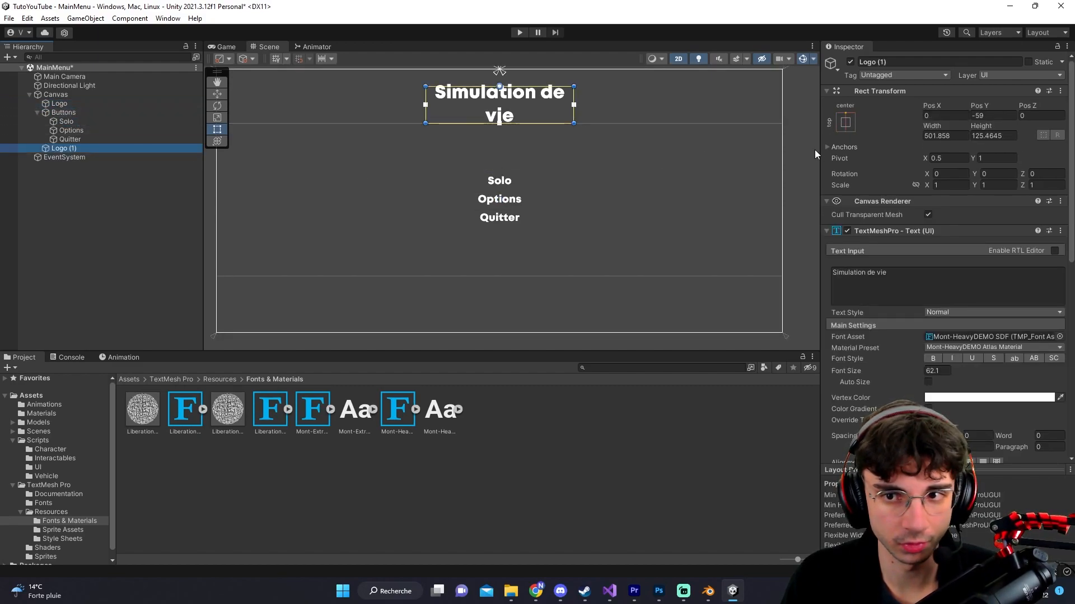
pyautogui.click(846, 122)
pyautogui.keyDown('alt'); pyautogui.keyDown('shift'); pyautogui.click(933, 261); pyautogui.keyUp('shift'); pyautogui.keyUp('alt')
pyautogui.press('f')
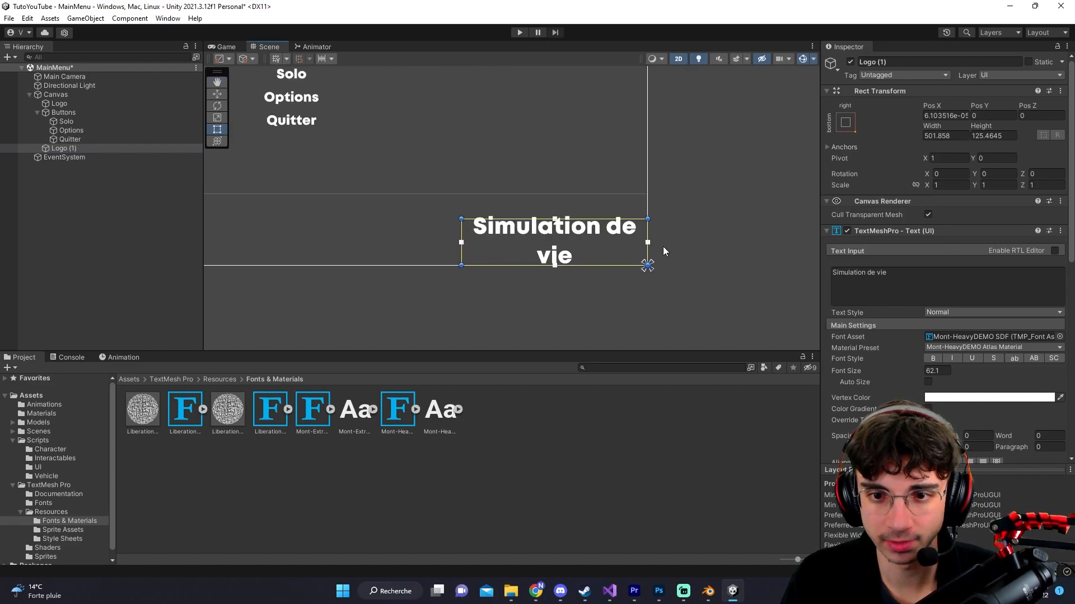
# Reduce the corner text's font size to 28.2 and align its text to the right and bottom.
pyautogui.moveTo(917, 365); pyautogui.dragTo(844, 368)
pyautogui.scroll(-3, 976, 396)
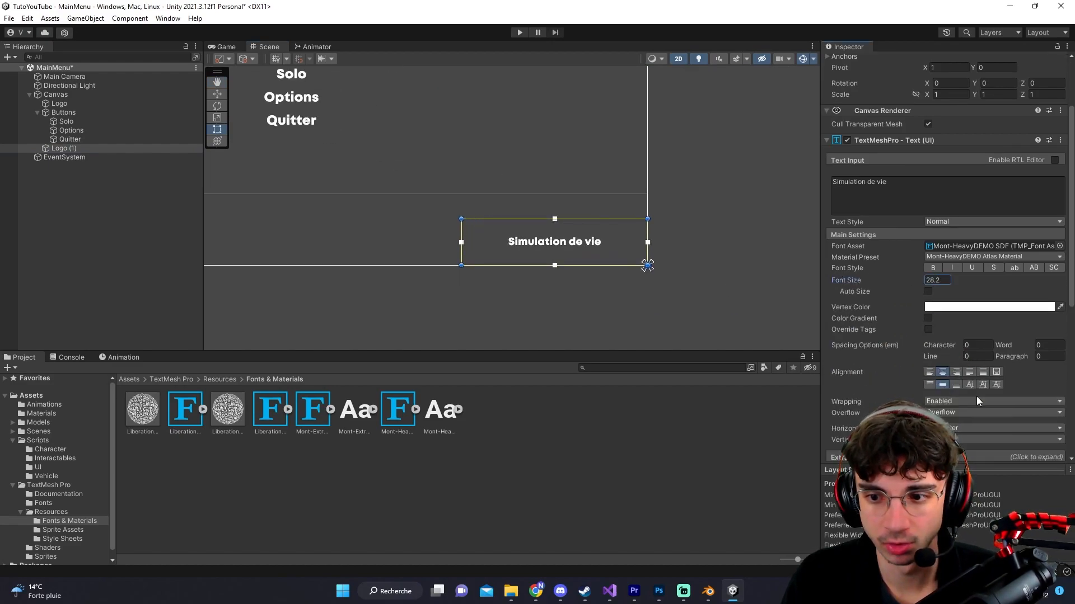
pyautogui.click(955, 375)
pyautogui.click(955, 383)
# Shrink the corner text's box to about 322 by 81 and position it at X -10, Y 10.
pyautogui.scroll(6, 640, 231)
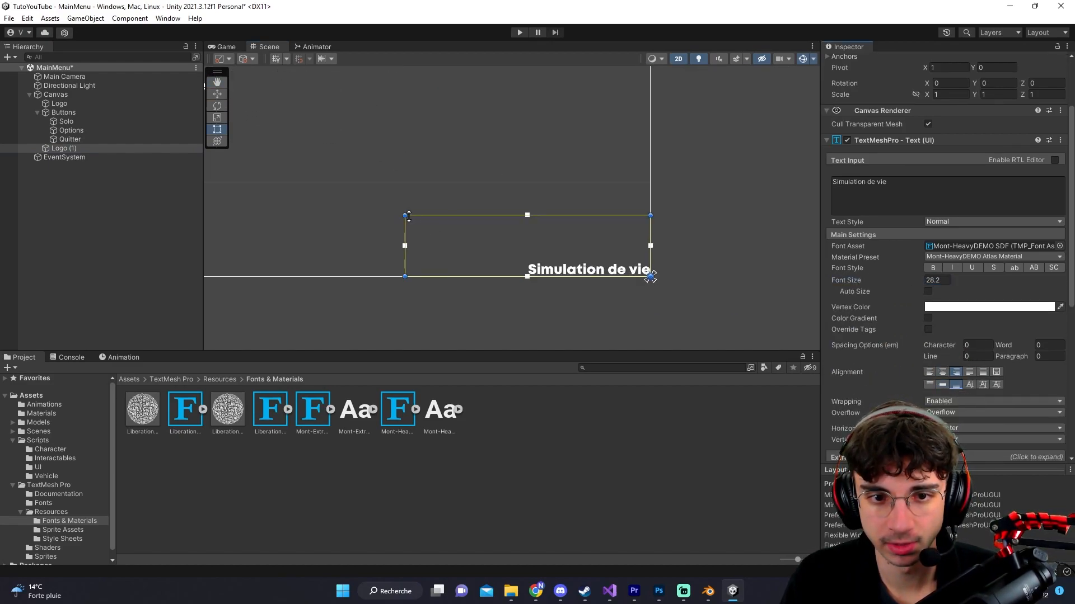
pyautogui.scroll(4, 935, 209)
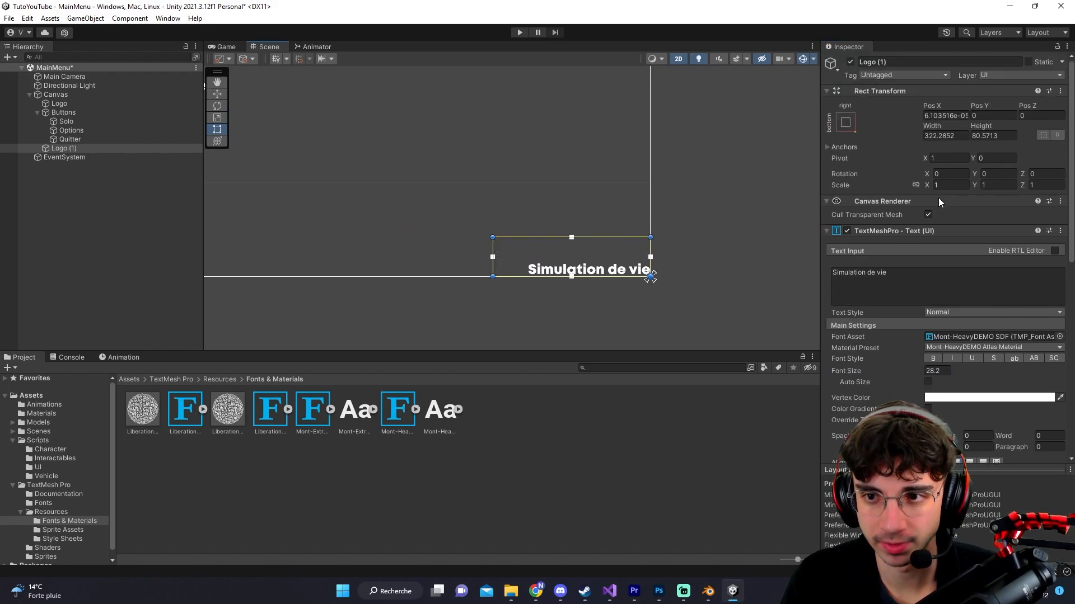
pyautogui.write('-')
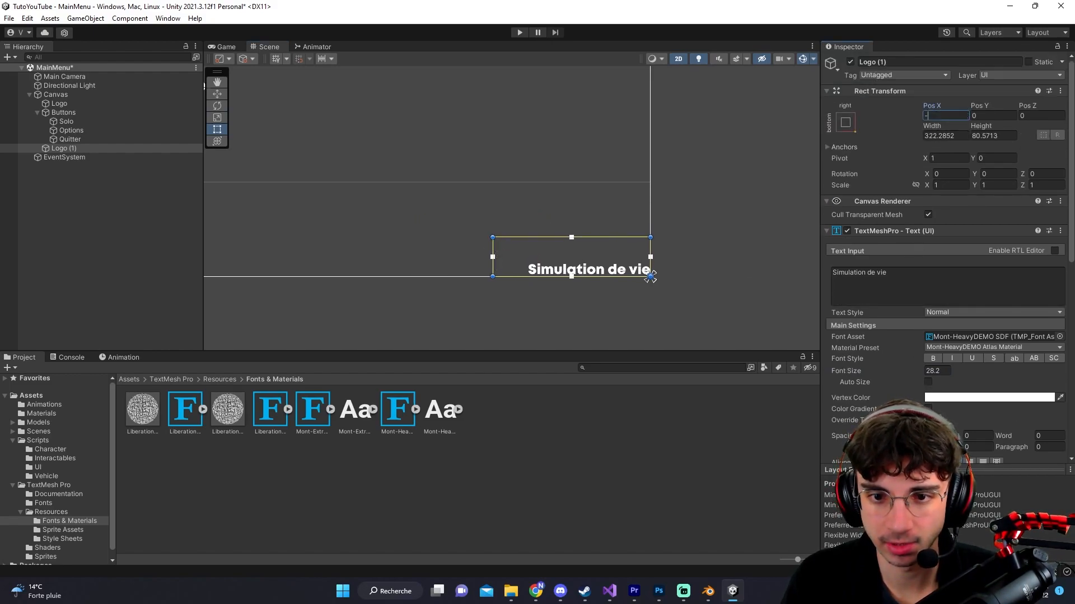
pyautogui.write('10')
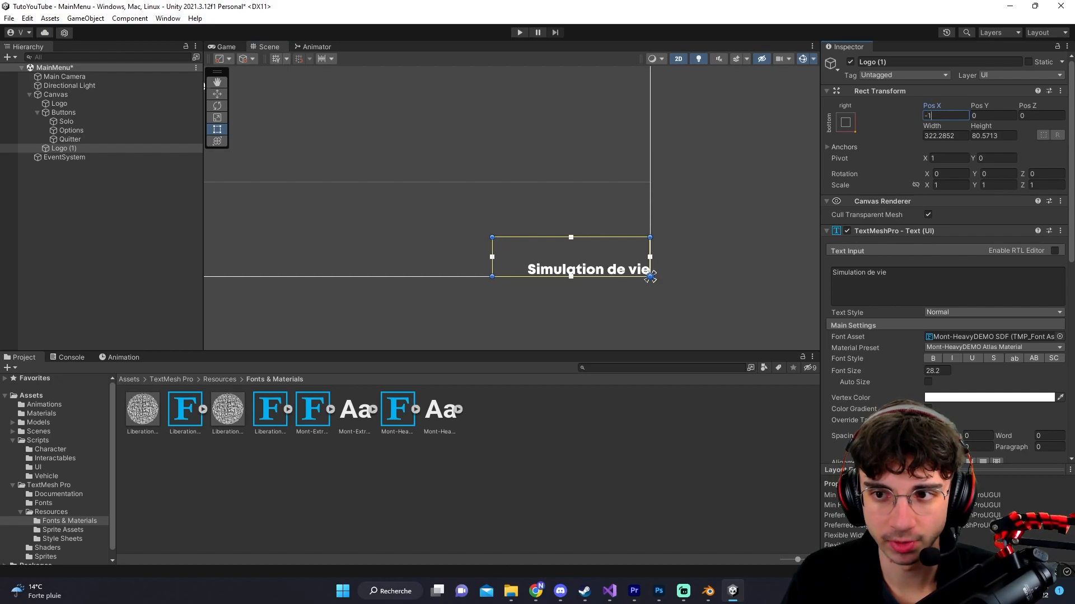
pyautogui.write('10')
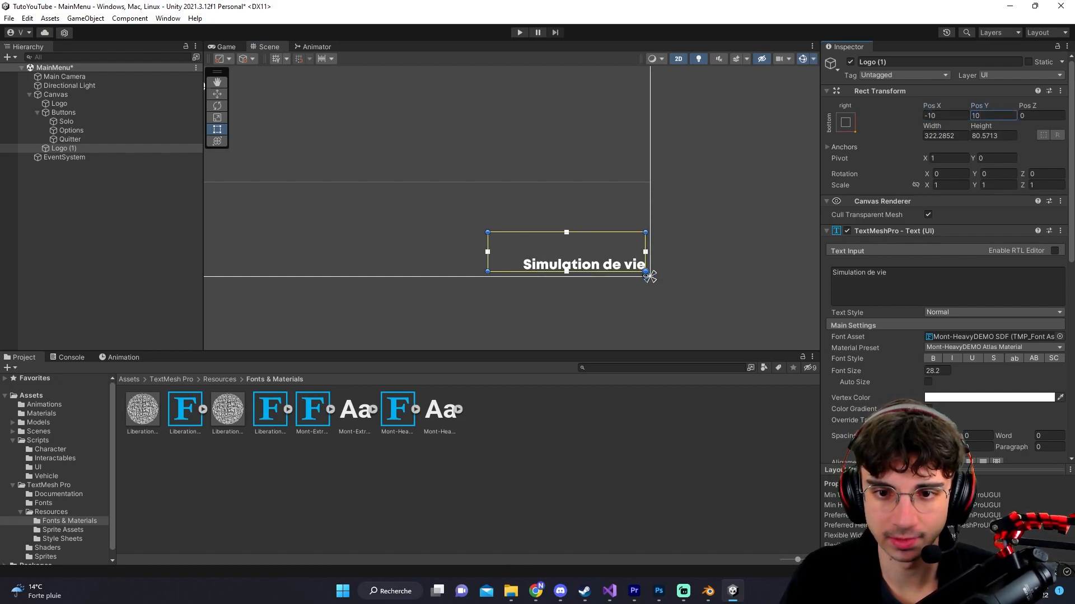
# Change the corner text to 0.0.1 and preview the menu in the Game view.
pyautogui.click(911, 277)
pyautogui.write('0.0.1')
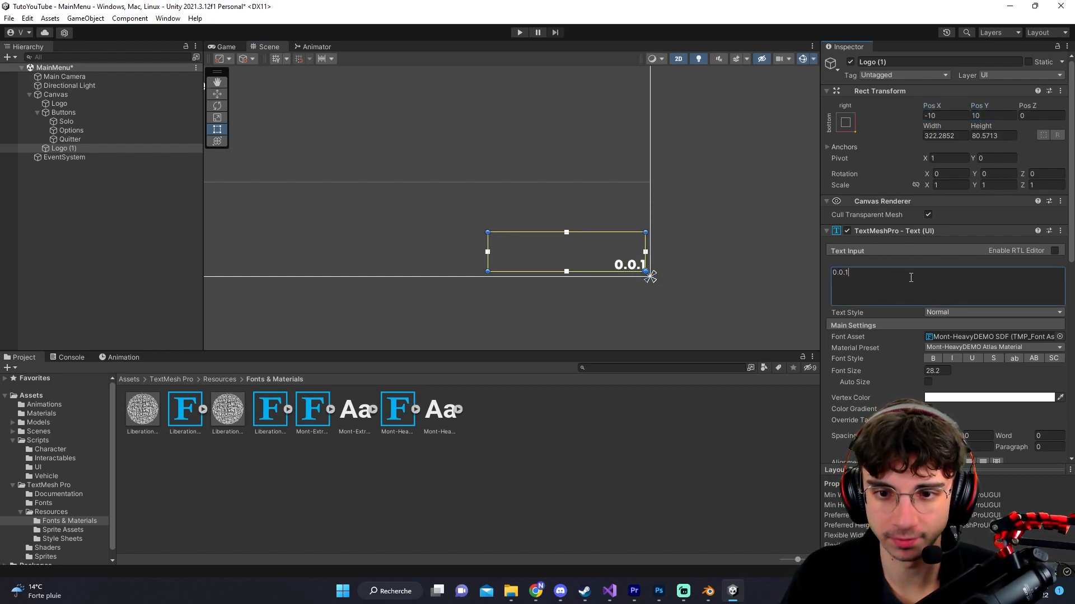
pyautogui.click(215, 45)
pyautogui.doubleClick(223, 45)
pyautogui.doubleClick(223, 46)
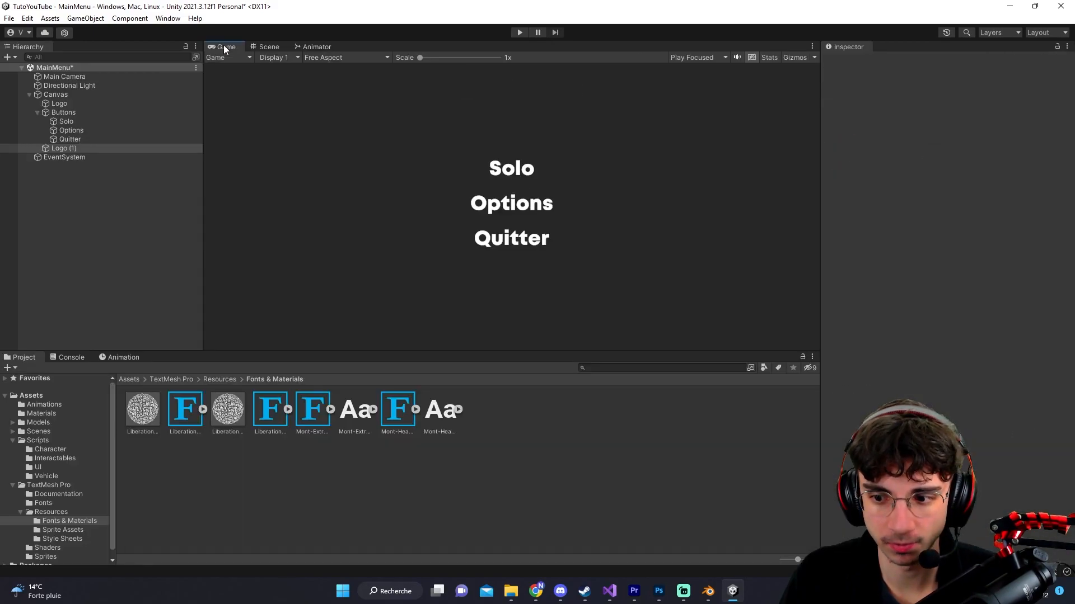
pyautogui.doubleClick(223, 46)
pyautogui.doubleClick(227, 46)
# Rename the 0.0.1 text object as Version.
pyautogui.click(89, 149)
pyautogui.write('Version')
pyautogui.press('Return')
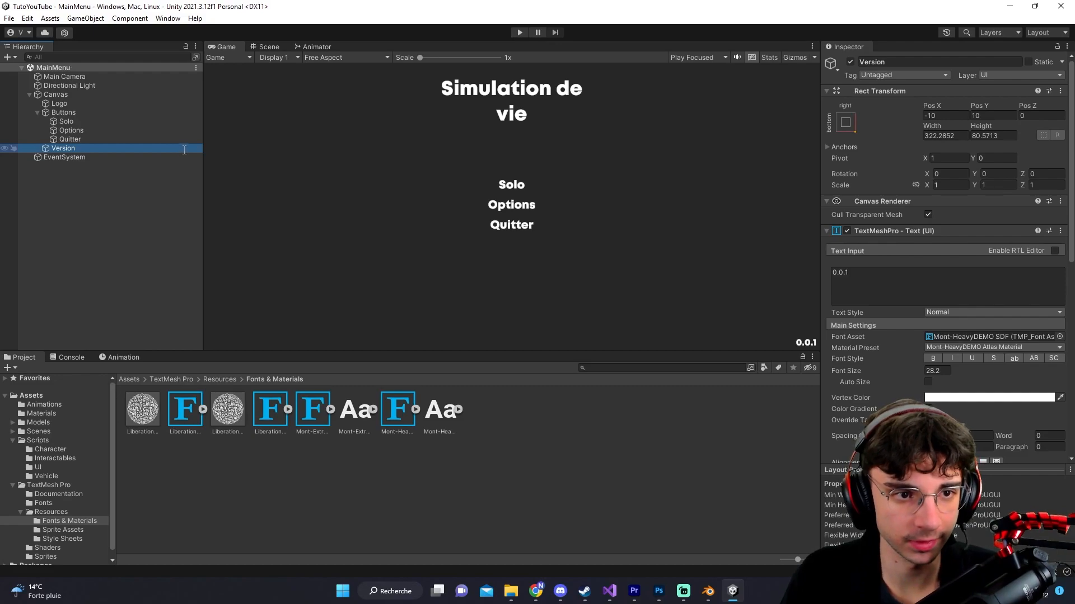
# Create a folder named MainMenu inside Assets/Scripts.
pyautogui.click(129, 379)
pyautogui.doubleClick(311, 416)
pyautogui.rightClick(297, 455)
pyautogui.moveTo(427, 158)
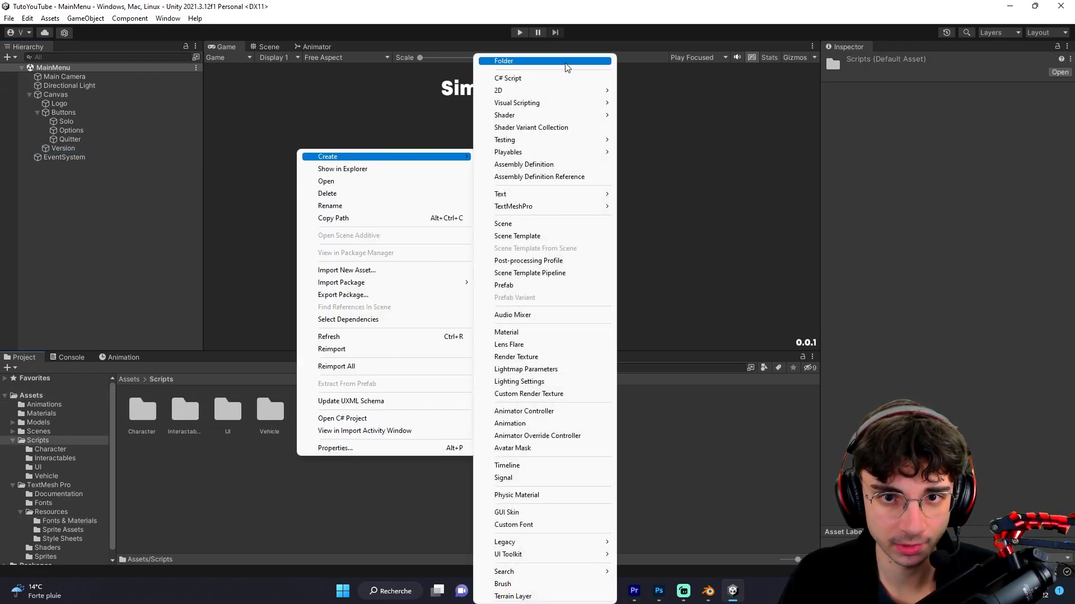
pyautogui.click(566, 62)
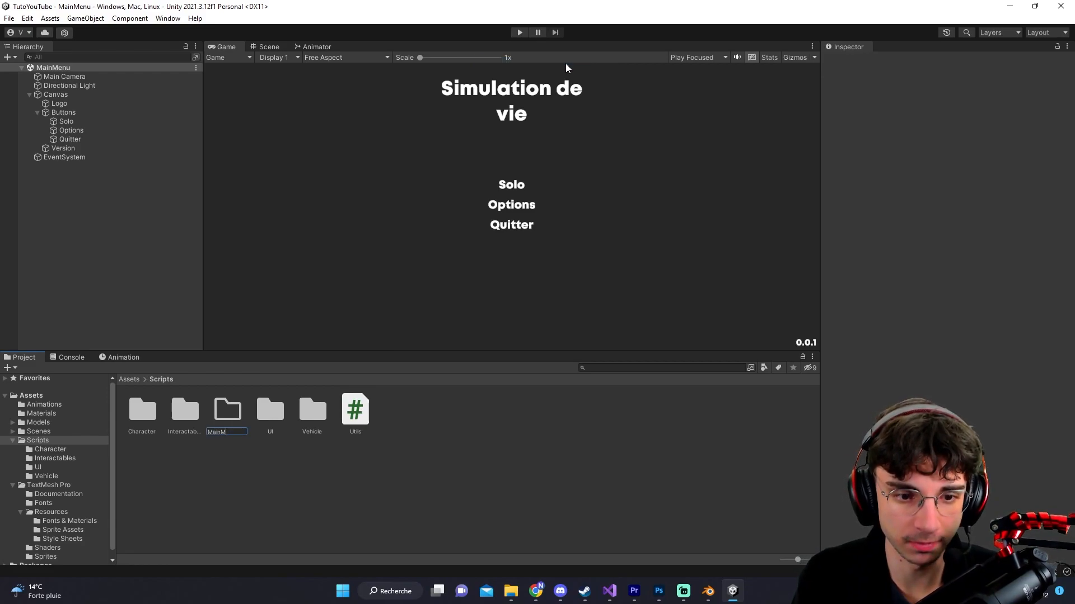
pyautogui.press('Return')
# Create a C# script named MainMenu inside the new MainMenu folder.
pyautogui.doubleClick(227, 412)
pyautogui.rightClick(240, 421)
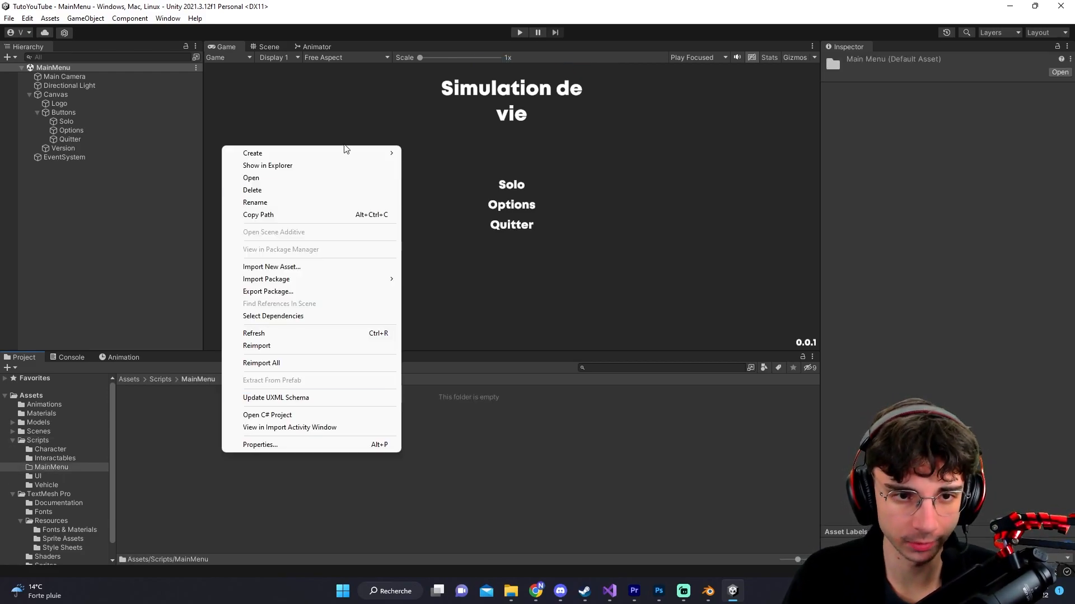
pyautogui.moveTo(346, 150)
pyautogui.click(481, 77)
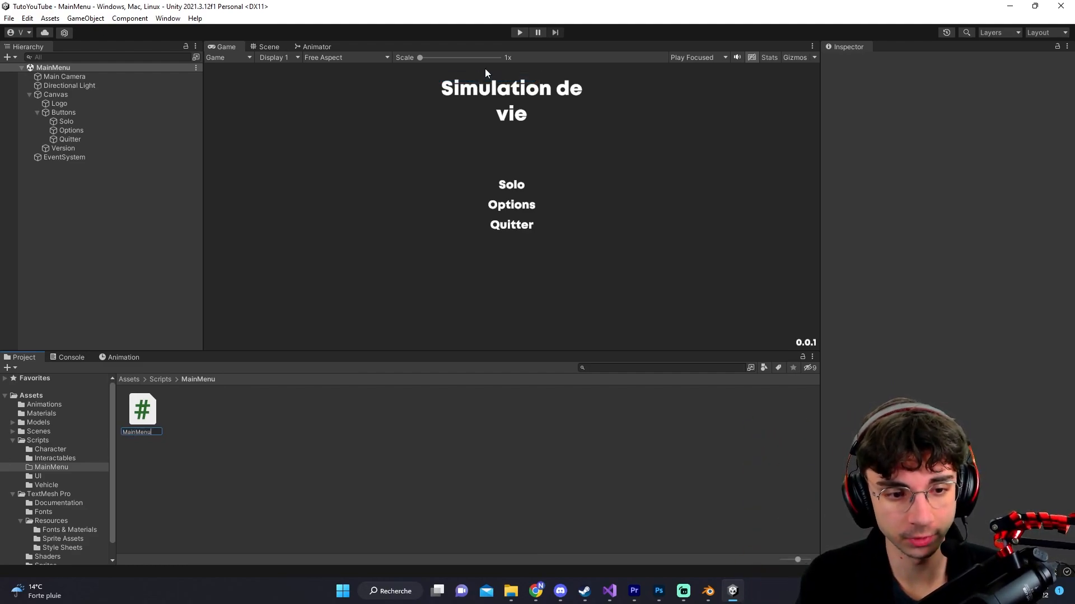
pyautogui.press('Return')
# Switch to Visual Studio and strip the MainMenu script down to the UnityEngine directive and an empty class body.
pyautogui.hotkey('alt', 'Tab')
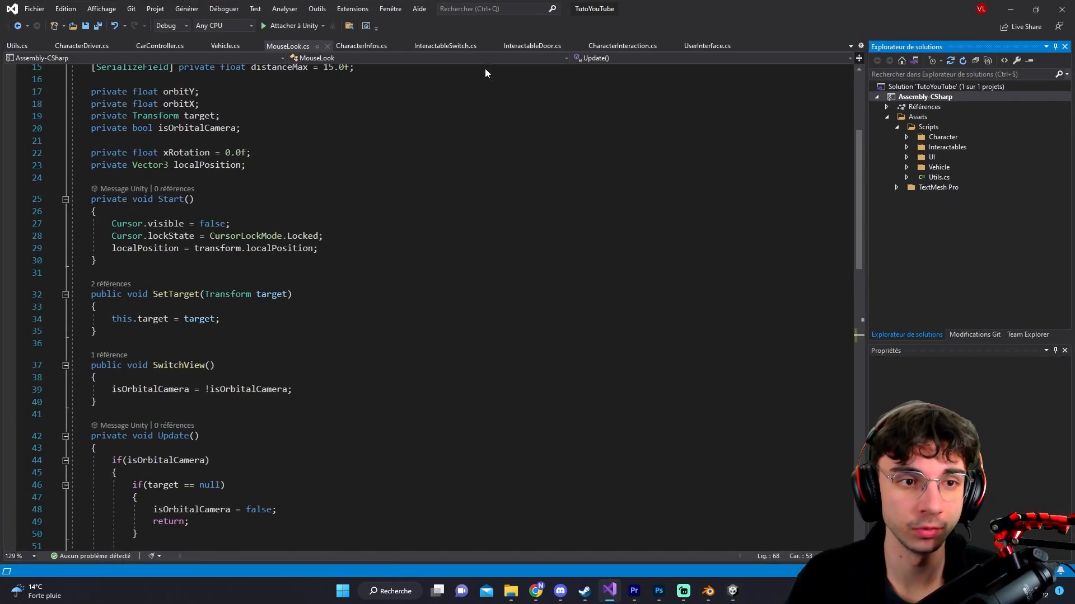
pyautogui.click(241, 181)
pyautogui.click(233, 93)
pyautogui.click(232, 72)
pyautogui.hotkey('ctrl', 'x')
pyautogui.hotkey('ctrl', 'x')
pyautogui.moveTo(114, 268); pyautogui.dragTo(69, 129)
pyautogui.press('BackSpace')
# Add a using directive for TMPro below the UnityEngine one in the MainMenu script.
pyautogui.click(199, 71)
pyautogui.press('Return')
pyautogui.write('using TMPro;')
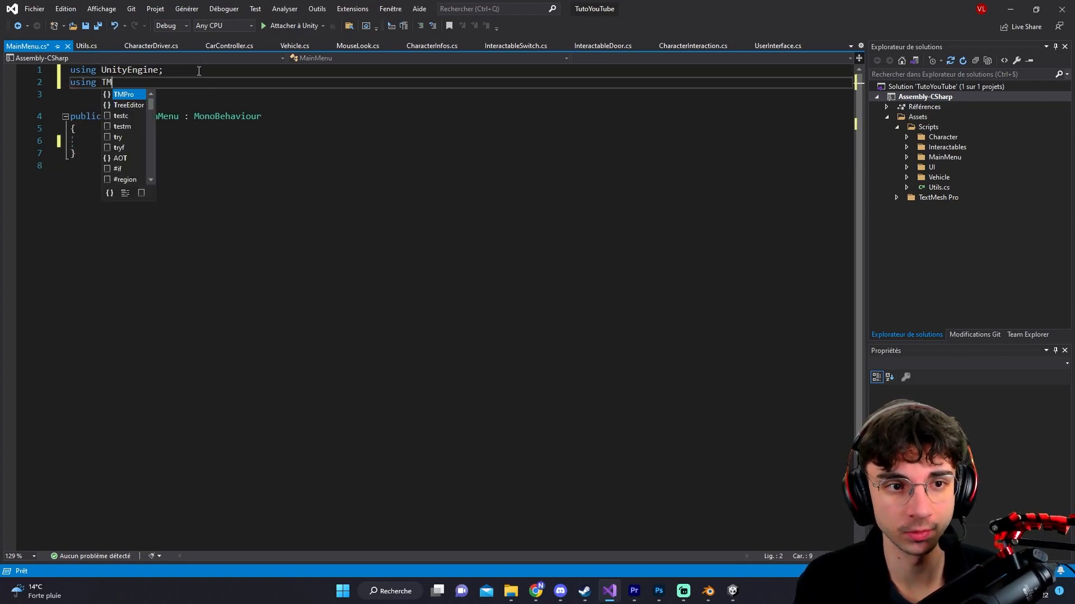
# Save the script and declare a serialized private string sceneToLoad with the value "Game" in the MainMenu class.
pyautogui.hotkey('ctrl', 's')
pyautogui.click(187, 158)
pyautogui.click(199, 141)
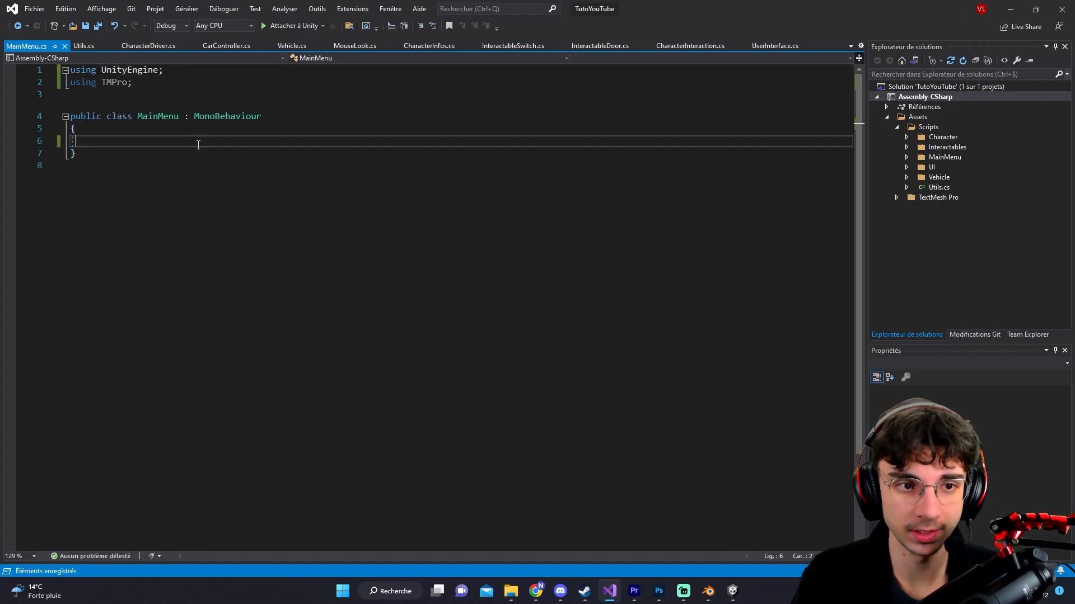
pyautogui.write('] private Tex')
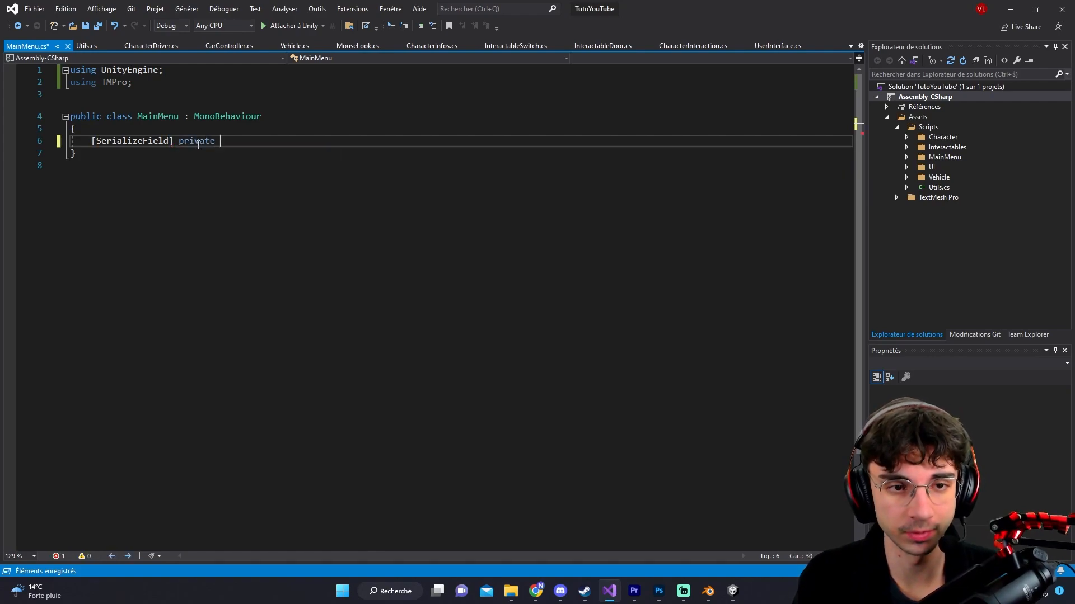
pyautogui.press('BackSpace')
pyautogui.press('BackSpace')
pyautogui.press('BackSpace')
pyautogui.write('ng sceneToLoad = "Game";')
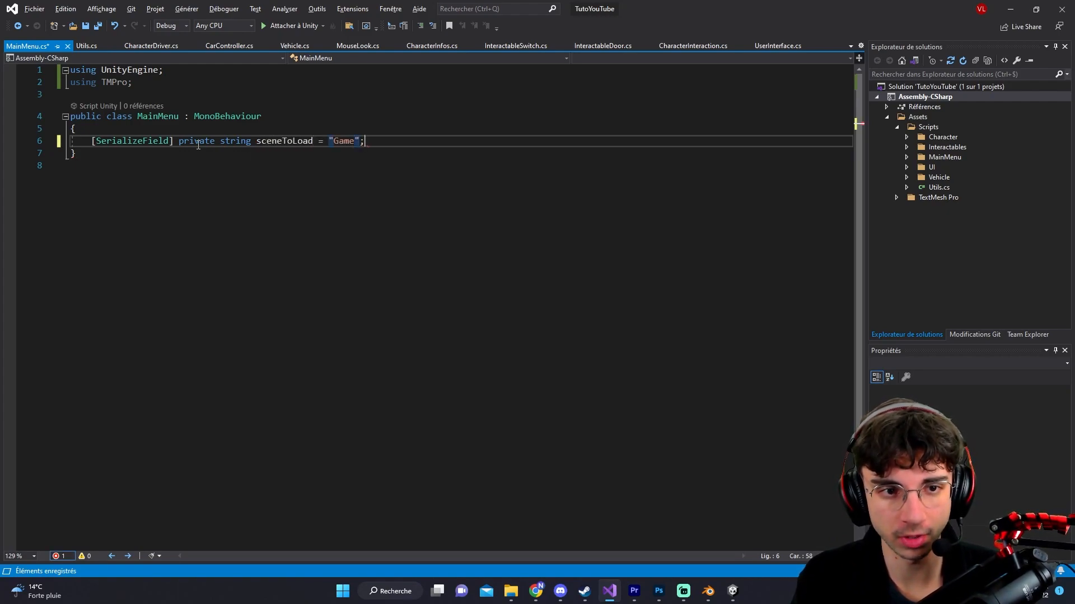
# Declare a serialized private TextMeshProUGUI field named versionText below sceneToLoad.
pyautogui.press('Return')
pyautogui.write('[SerializeField]')
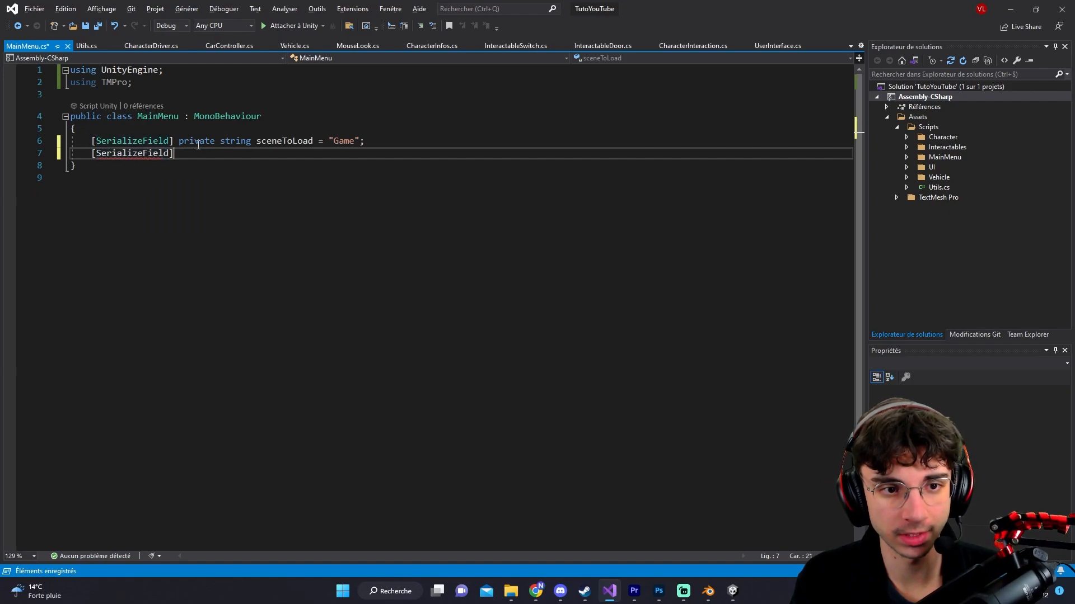
pyautogui.write(' private T')
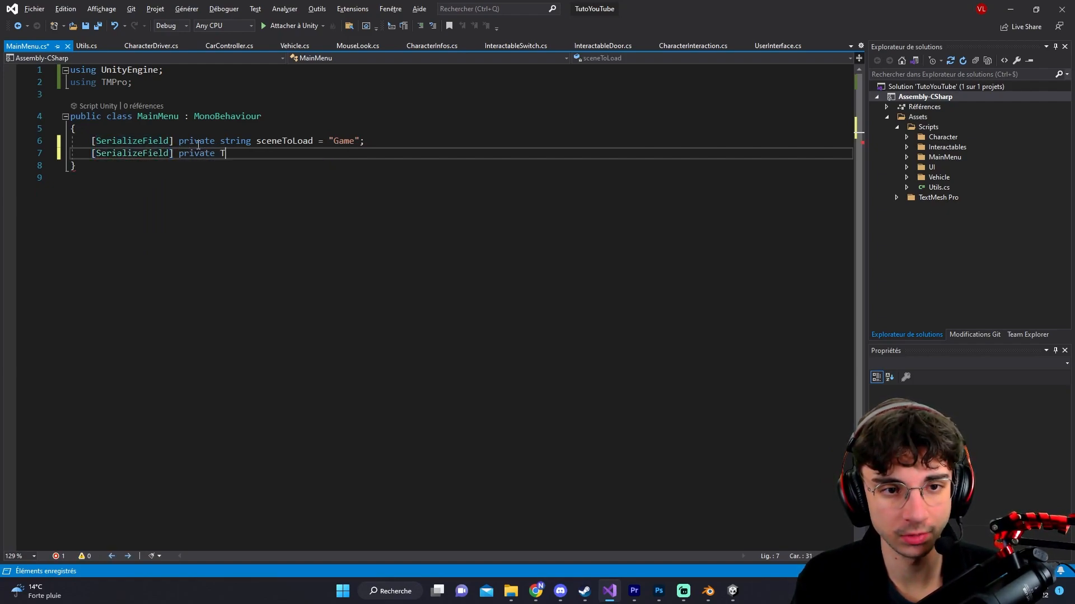
pyautogui.write('ext')
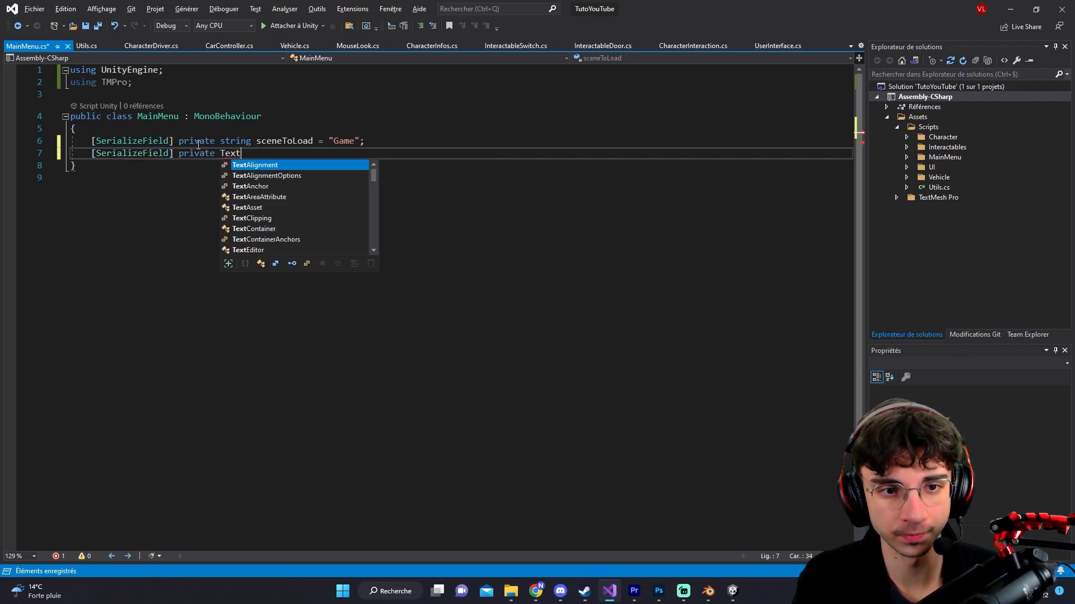
pyautogui.write('Mesh')
pyautogui.press('Tab')
pyautogui.write('ve')
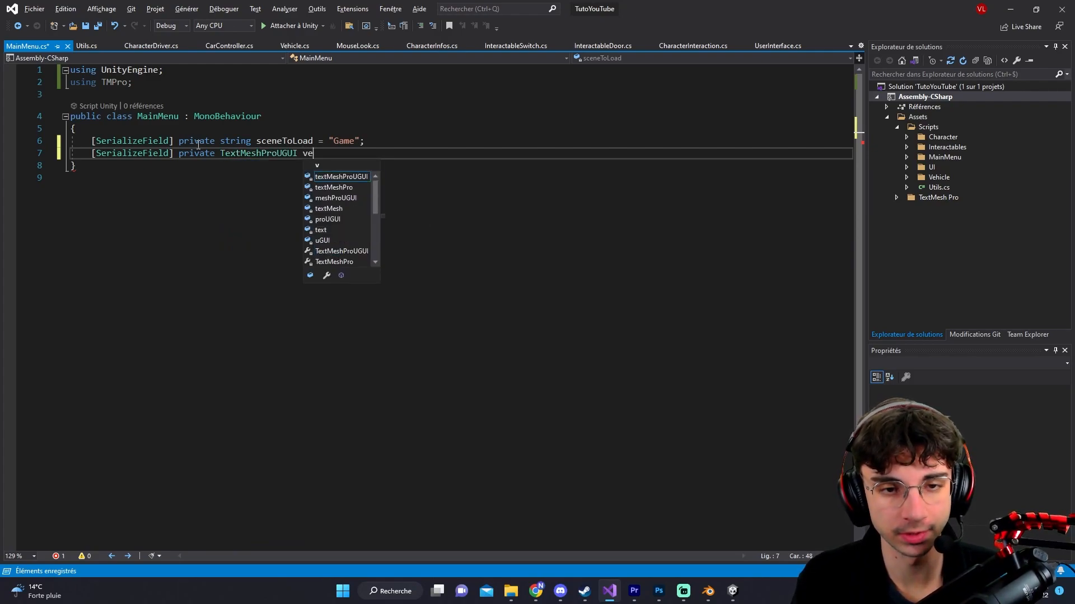
pyautogui.write('rsionText;')
pyautogui.press('Return')
pyautogui.press('Return')
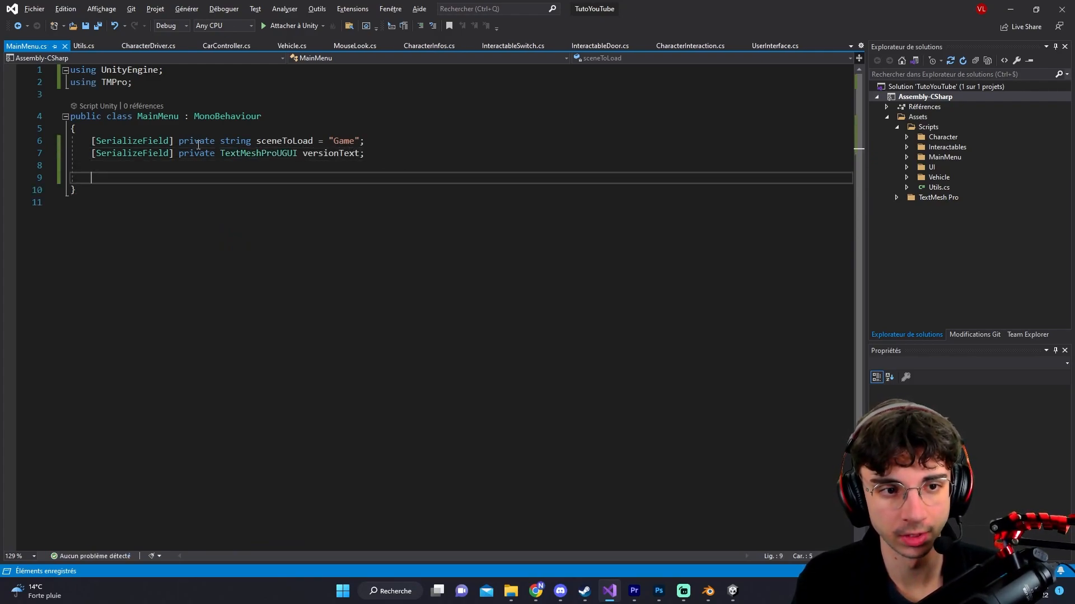
# Add an empty public void Play() method below the fields of the MainMenu class.
pyautogui.write('public void OnPlayerConnected(NetworkPlayer player)     {      }')
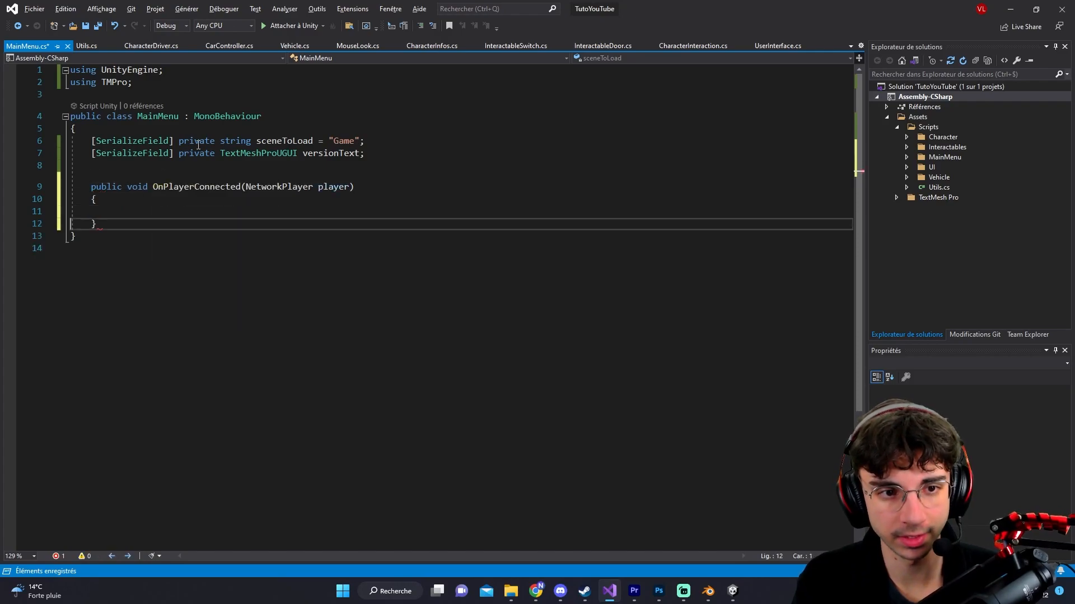
pyautogui.hotkey('ctrl', 'z')
pyautogui.write('lay()')
pyautogui.press('Return')
pyautogui.write('{')
pyautogui.press('Return')
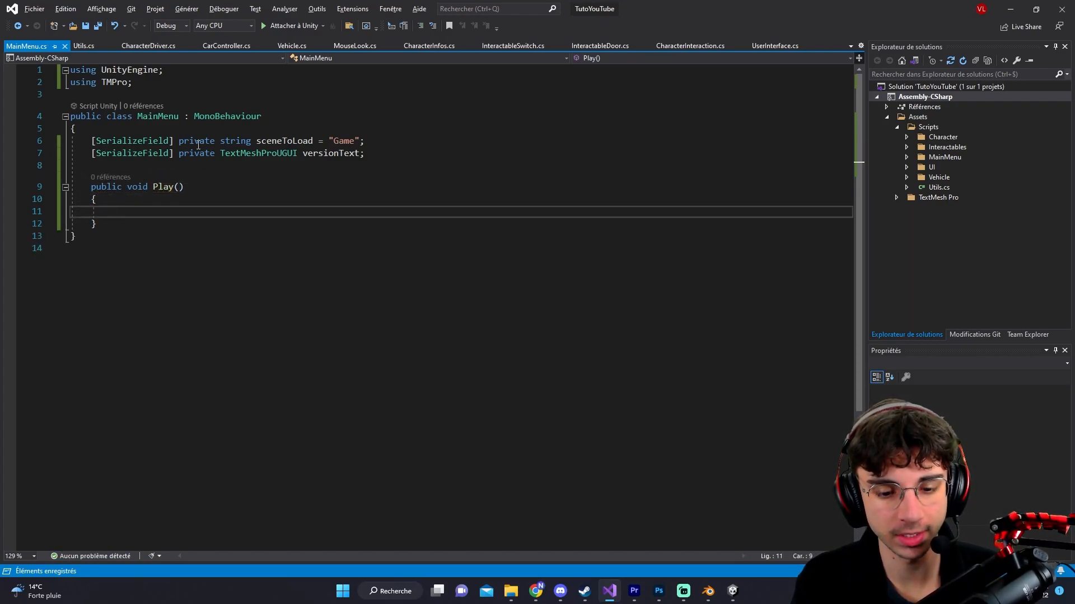
# Add a using directive for UnityEngine.SceneManagement between the UnityEngine and TMPro directives.
pyautogui.click(227, 66)
pyautogui.press('Return')
pyautogui.write('using ')
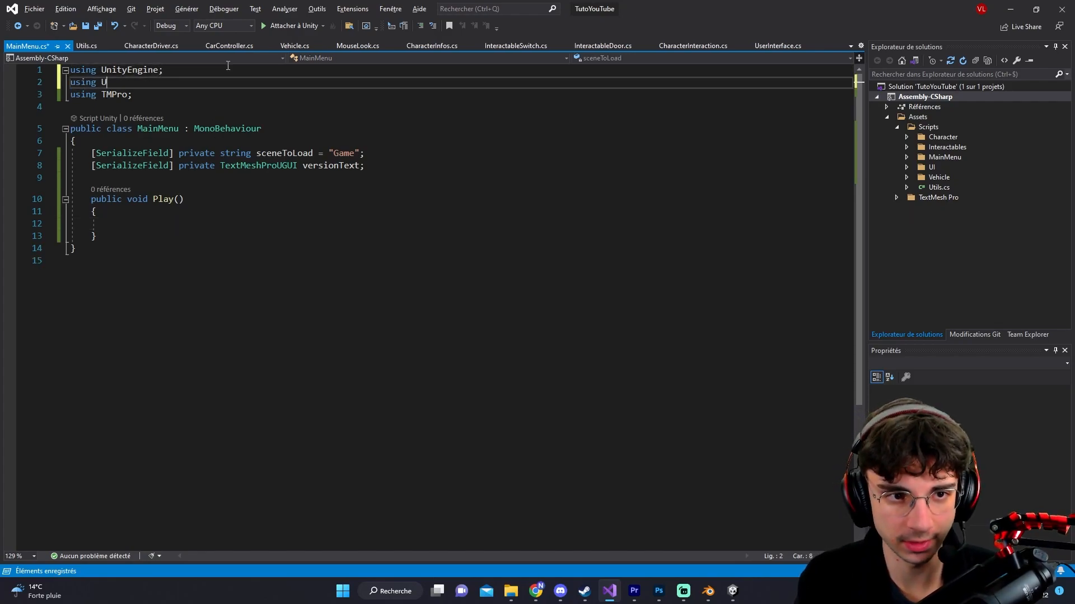
pyautogui.write('UnityEngine.Sce')
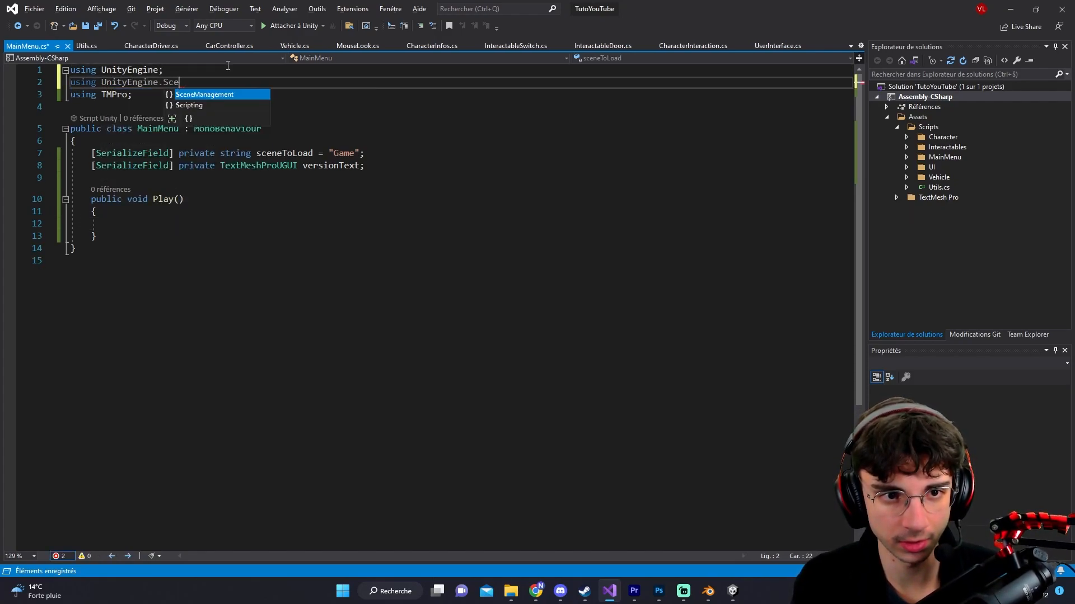
pyautogui.write('neManagement;')
# Make the Play method call SceneManager.LoadScene with sceneToLoad as its argument.
pyautogui.click(212, 224)
pyautogui.write('SceneM')
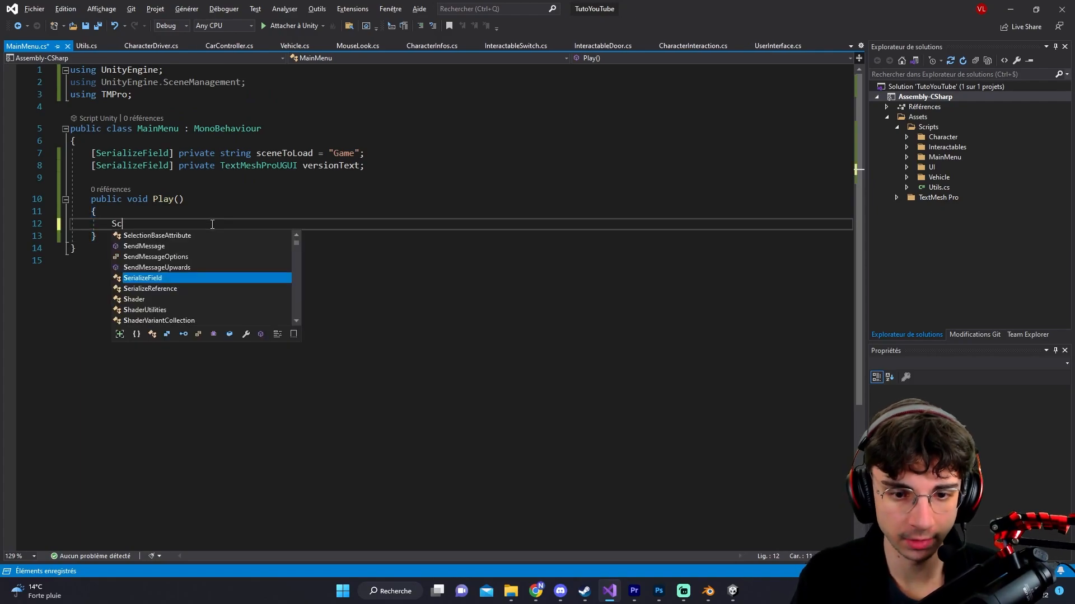
pyautogui.write('anager.LoadScene(')
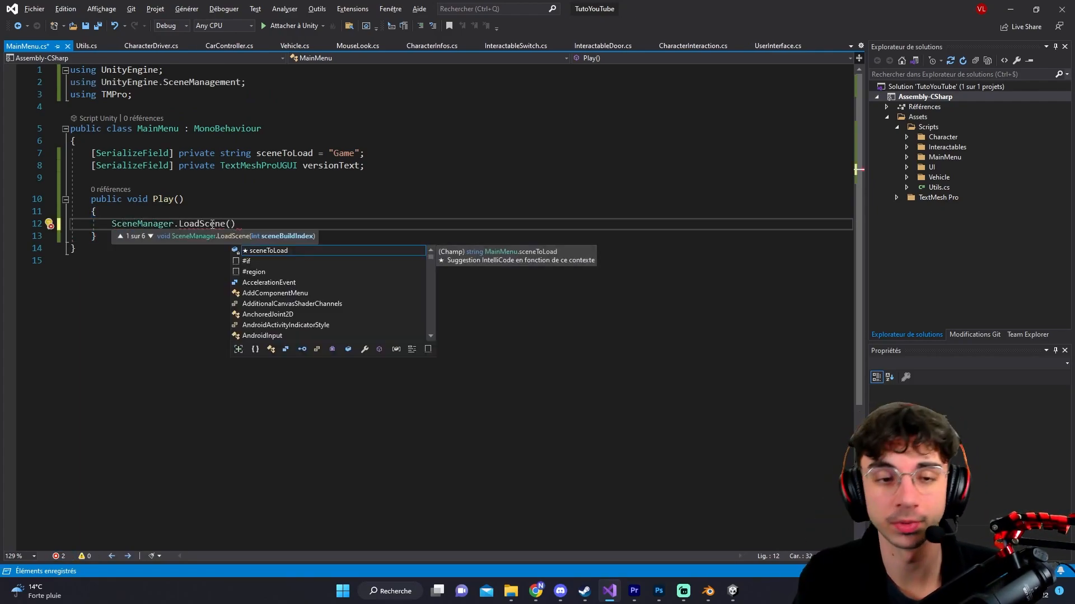
pyautogui.write('scene')
pyautogui.press('Down')
pyautogui.press('Tab')
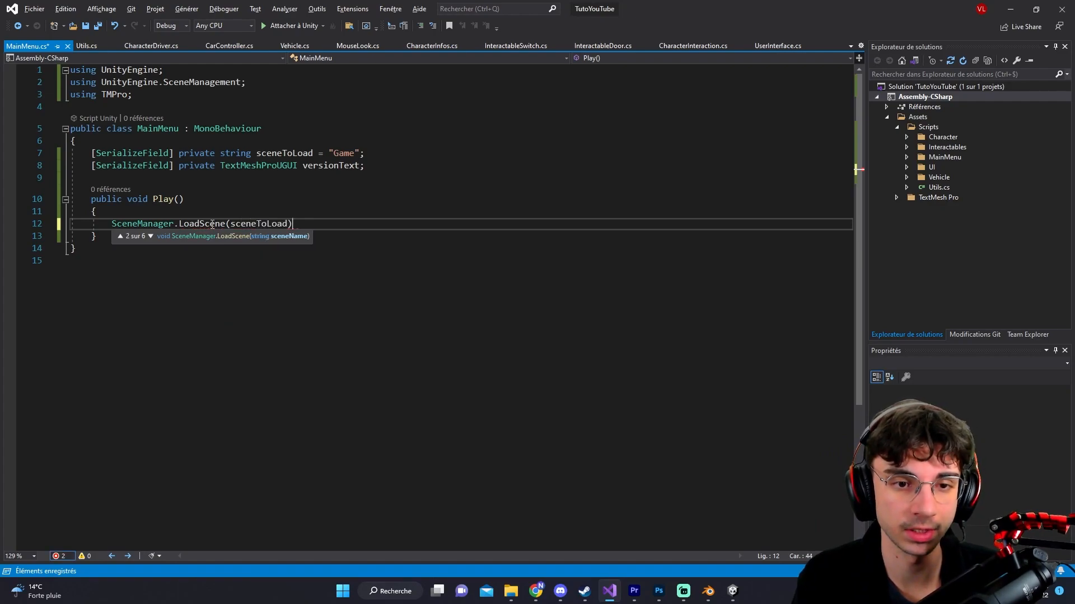
pyautogui.write(';')
# Add a public void Quit() method below Play that calls Application.Quit().
pyautogui.press('Down')
pyautogui.press('Return')
pyautogui.press('Return')
pyautogui.write('public void Quitt')
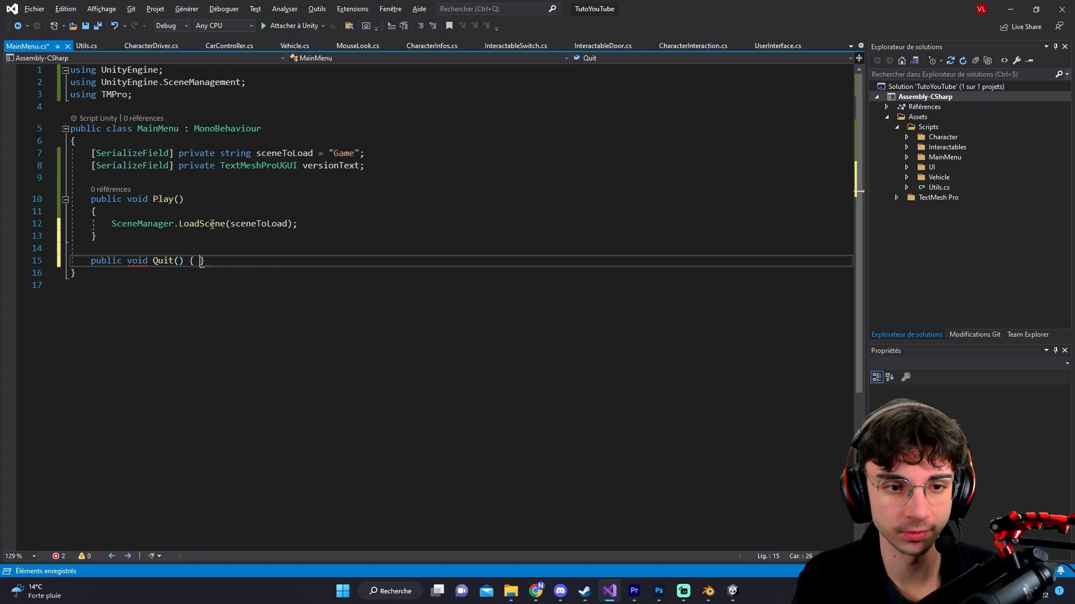
pyautogui.press('Return')
pyautogui.write('Application.Q')
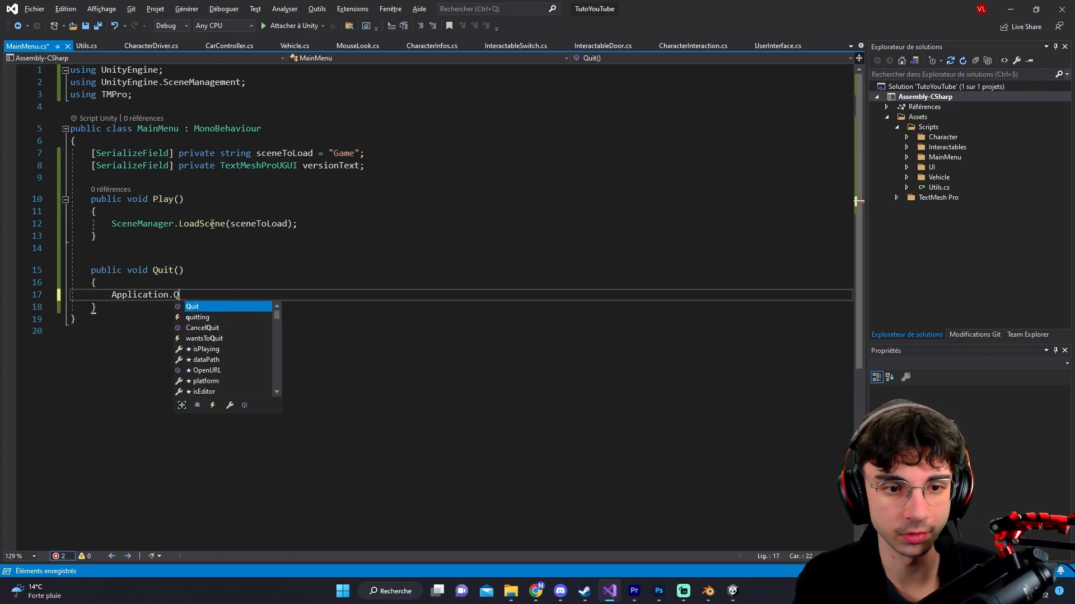
pyautogui.press('Tab')
pyautogui.write('();')
# Add a private void Start() method above Play that sets versionText.text to Application.version.
pyautogui.press('Up')
pyautogui.press('Up')
pyautogui.press('Up')
pyautogui.press('Up')
pyautogui.press('Down')
pyautogui.press('Up')
pyautogui.press('Up')
pyautogui.press('Up')
pyautogui.press('Up')
pyautogui.press('Up')
pyautogui.press('Return')
pyautogui.press('Return')
pyautogui.press('Up')
pyautogui.write('void St')
pyautogui.press('Tab')
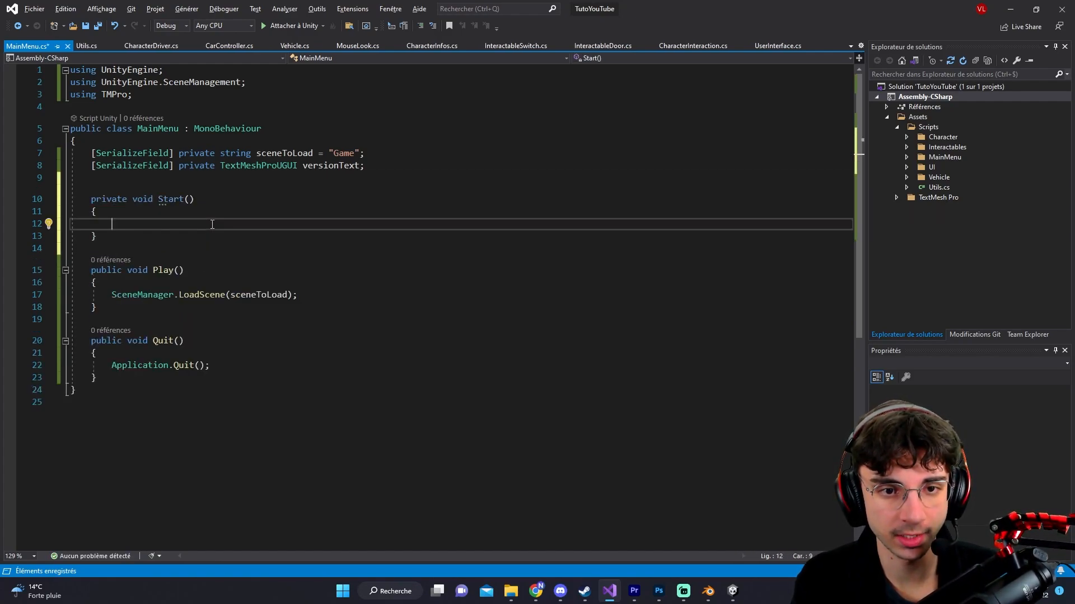
pyautogui.write('versionText.text = Applica')
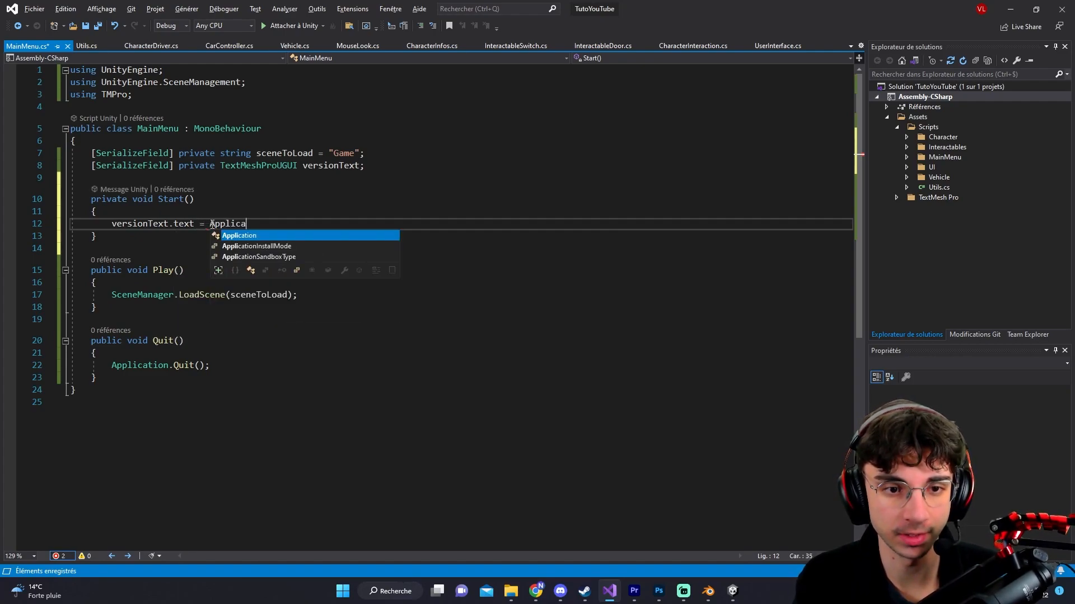
pyautogui.write('tion.version;')
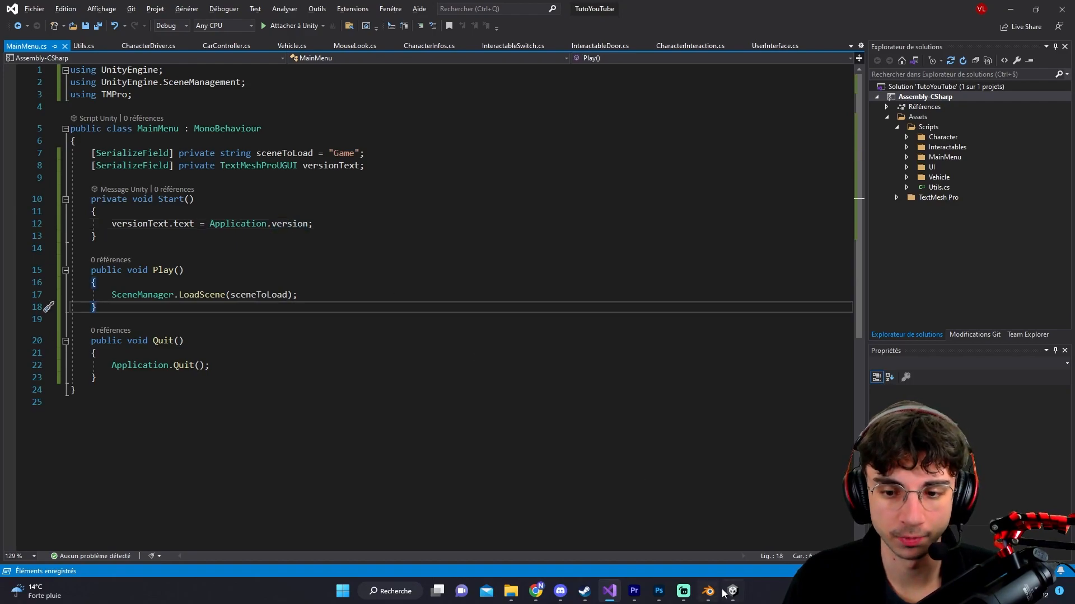
# Switch to Unity, attach the MainMenu script to the Canvas and assign the Version object to its Version Text field.
pyautogui.hotkey('alt', 'Tab')
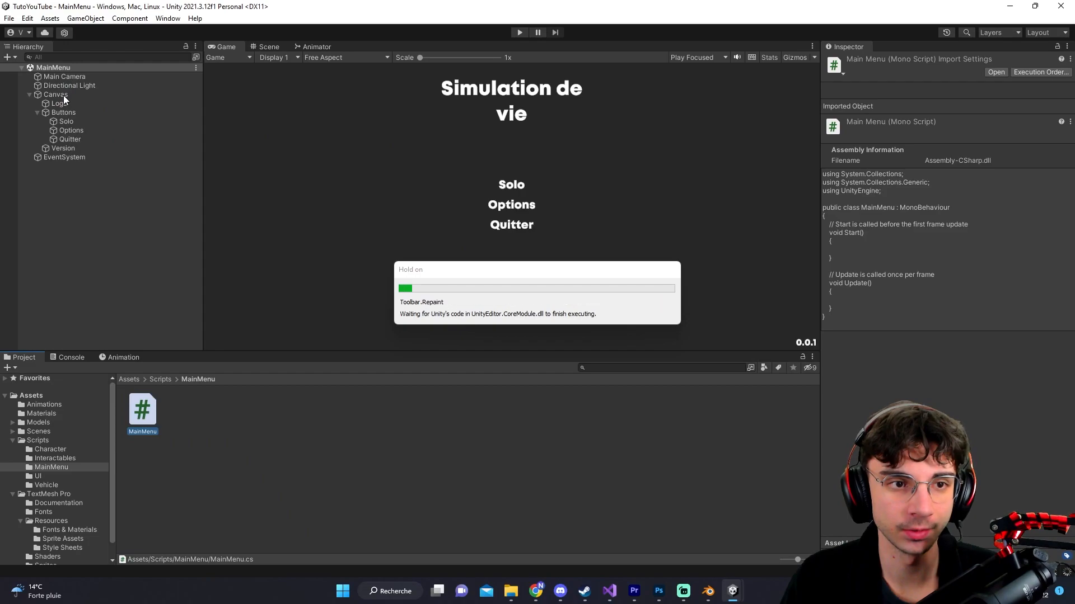
pyautogui.click(63, 95)
pyautogui.moveTo(143, 413); pyautogui.dragTo(873, 464)
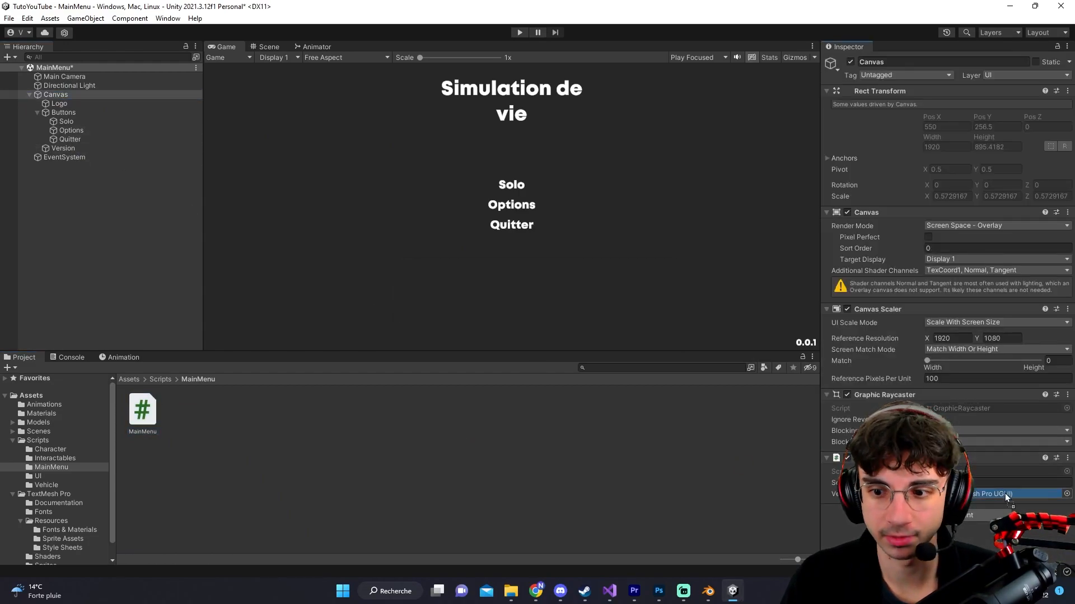
# Add an On Click event to the Solo button that calls MainMenu.Play() on the Canvas.
pyautogui.click(67, 121)
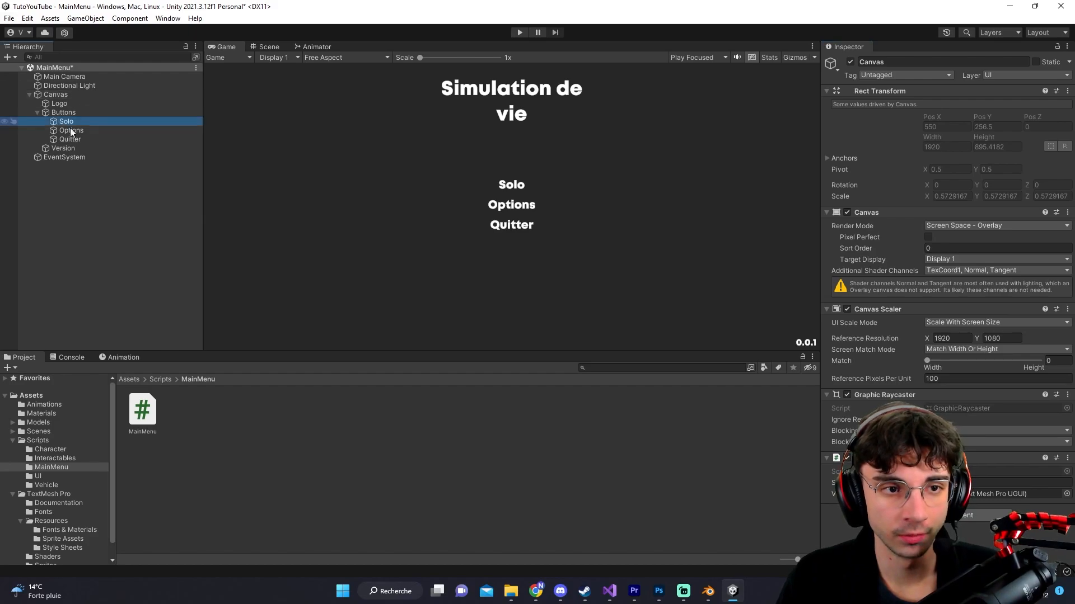
pyautogui.scroll(-10, 988, 397)
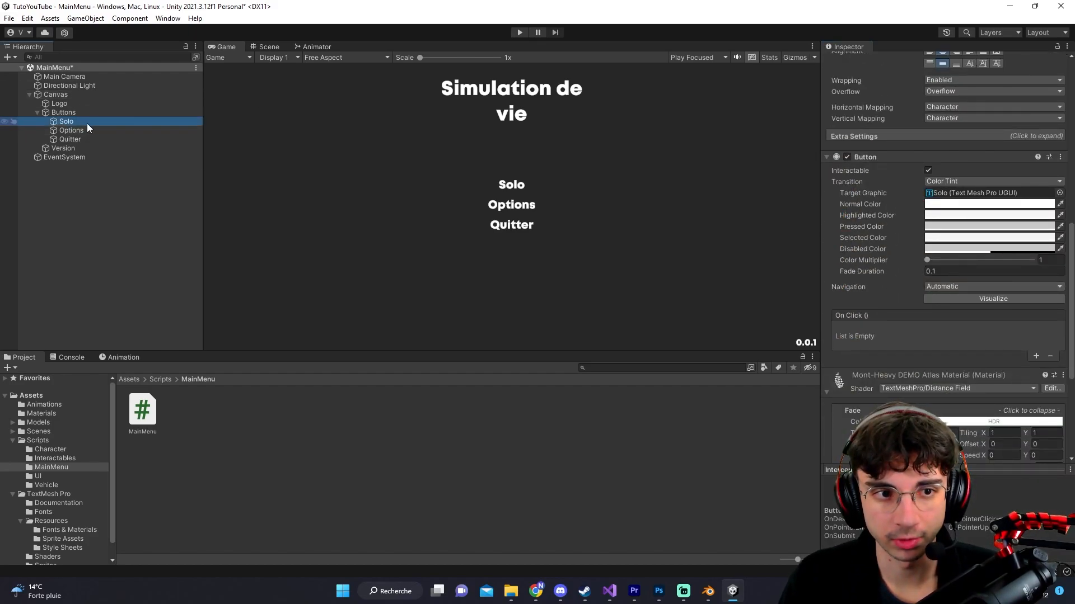
pyautogui.click(1036, 356)
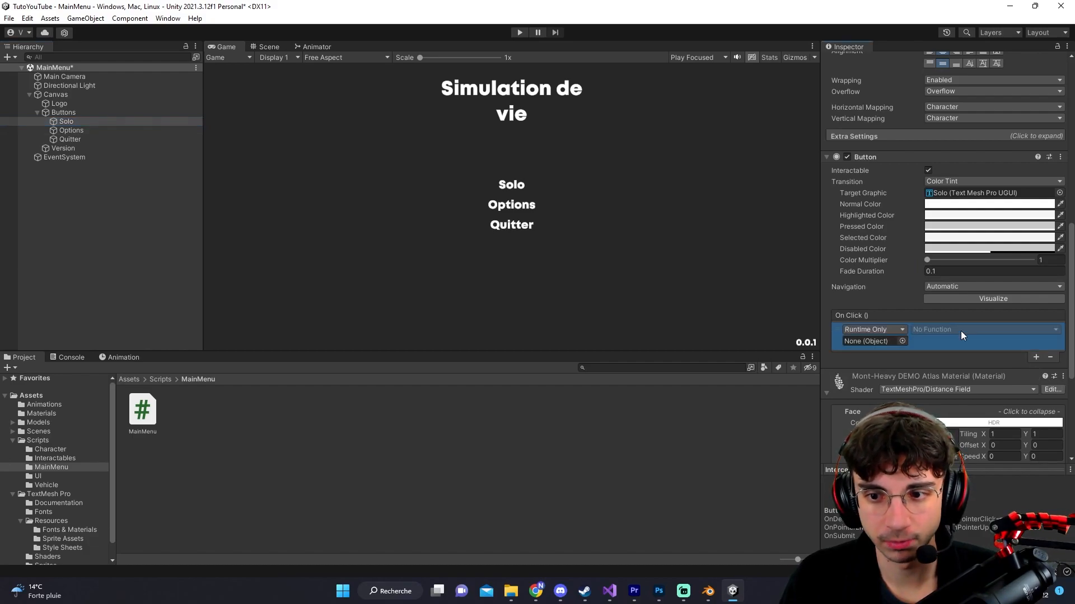
pyautogui.moveTo(55, 122); pyautogui.dragTo(887, 341)
pyautogui.click(963, 329)
pyautogui.moveTo(957, 421)
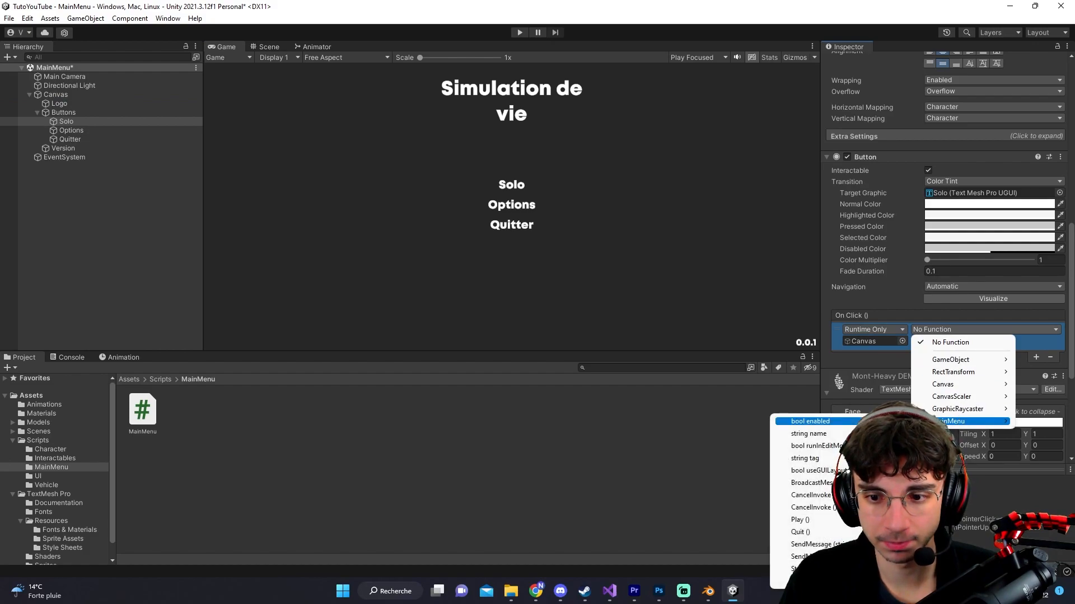
pyautogui.click(811, 520)
# Add an On Click event to the Quitter button that calls MainMenu.Quit() on the Canvas.
pyautogui.click(84, 139)
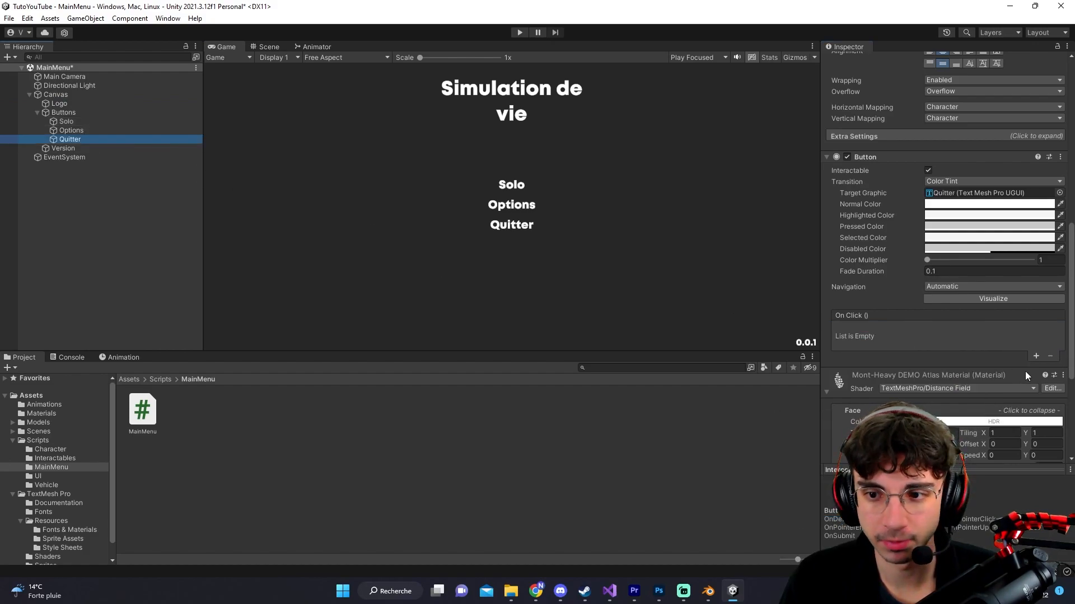
pyautogui.click(1036, 356)
pyautogui.moveTo(56, 94); pyautogui.dragTo(887, 343)
pyautogui.click(963, 329)
pyautogui.moveTo(977, 423)
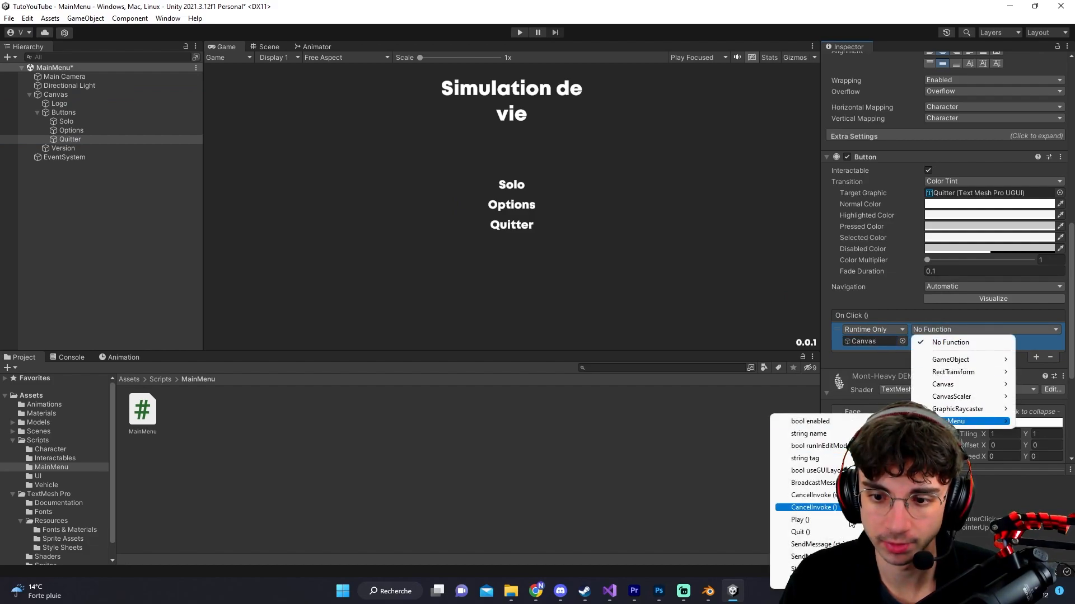
pyautogui.click(798, 533)
# Collapse the Buttons group in the hierarchy and save the MainMenu scene.
pyautogui.click(71, 130)
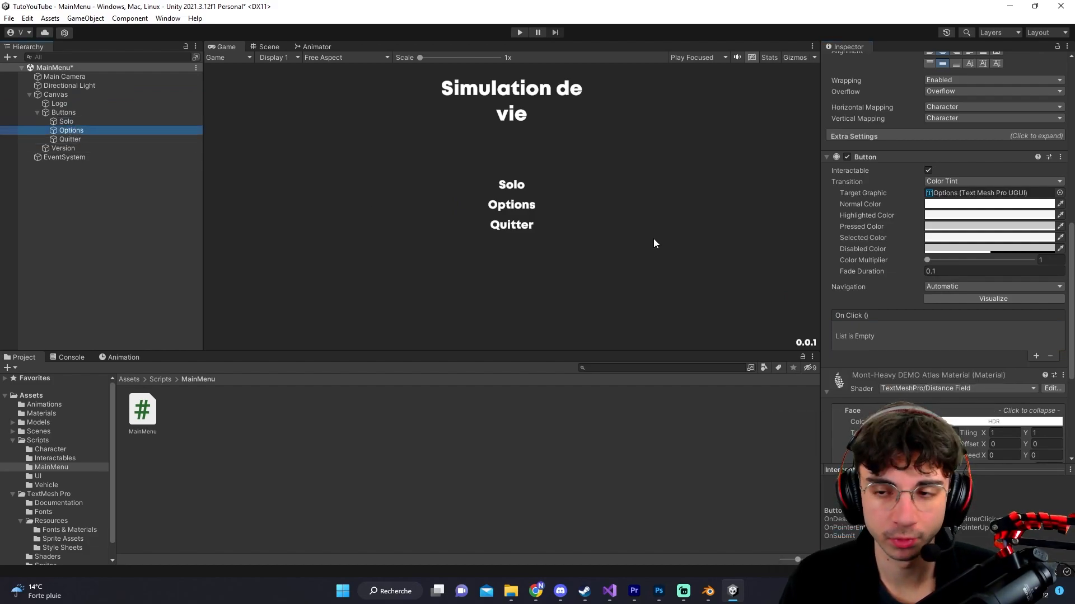
pyautogui.scroll(5, 919, 282)
pyautogui.click(63, 112)
pyautogui.click(38, 113)
pyautogui.click(52, 166)
pyautogui.hotkey('ctrl', 's')
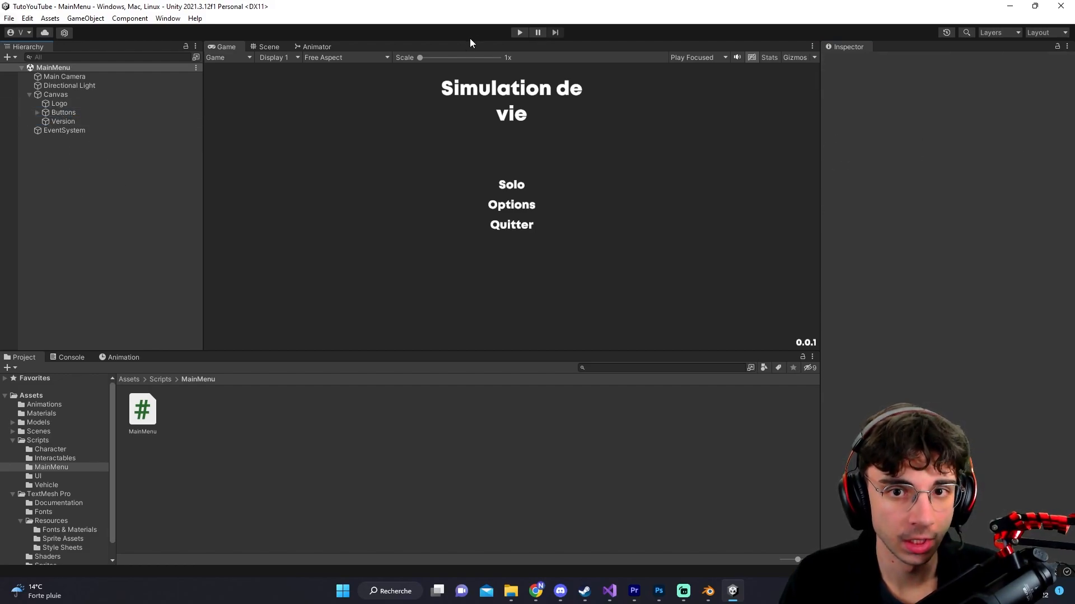
# Run the MainMenu scene in play mode to check the version label, and stop it.
pyautogui.click(519, 34)
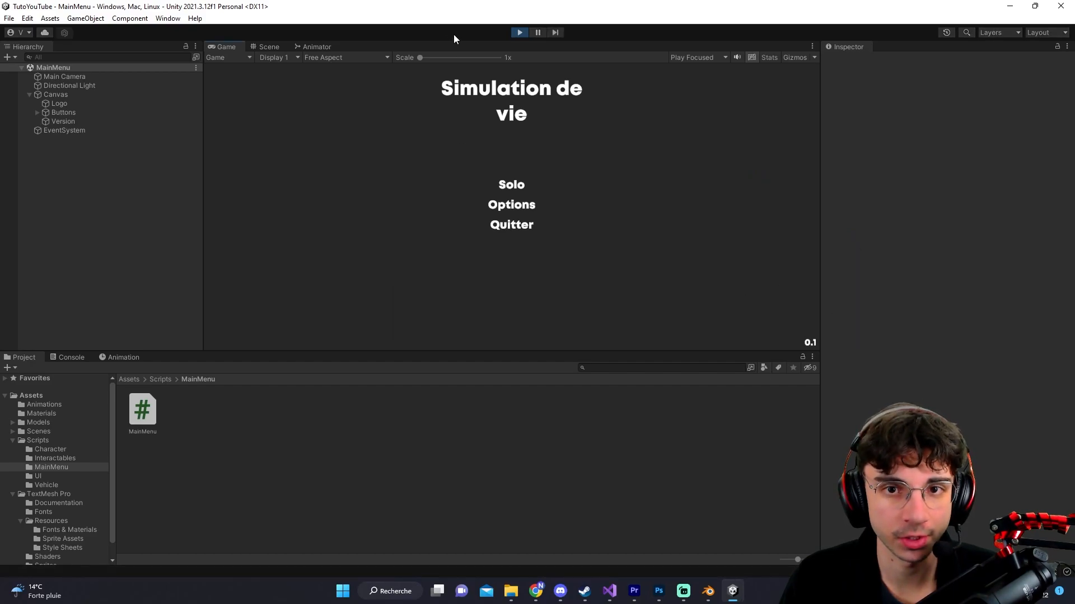
pyautogui.click(519, 33)
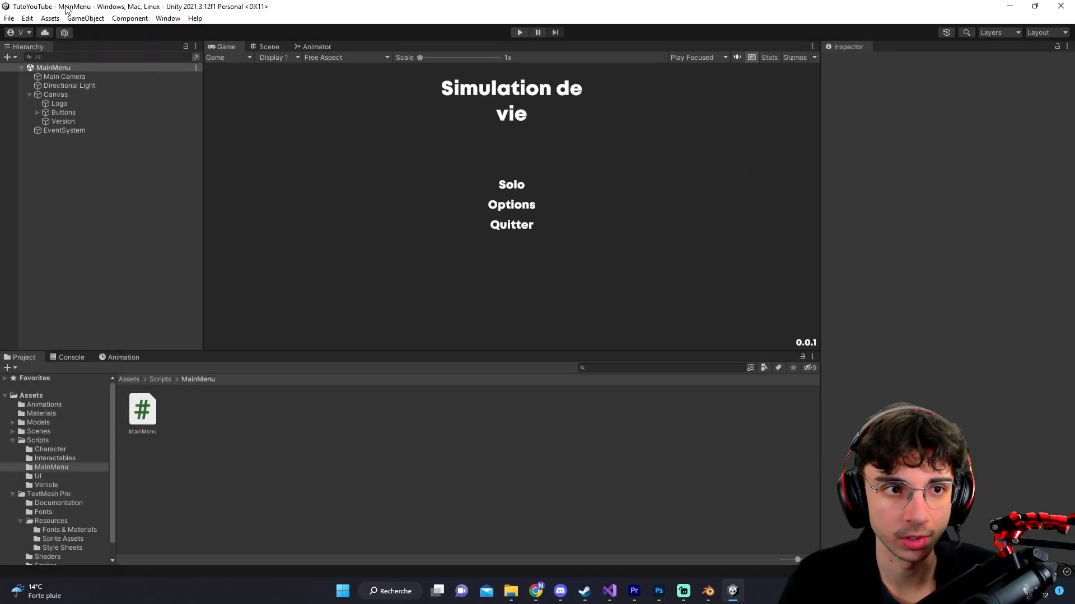
# Open the build settings, show the Assets folder in the project and add the open MainMenu scene to Scenes In Build.
pyautogui.click(10, 19)
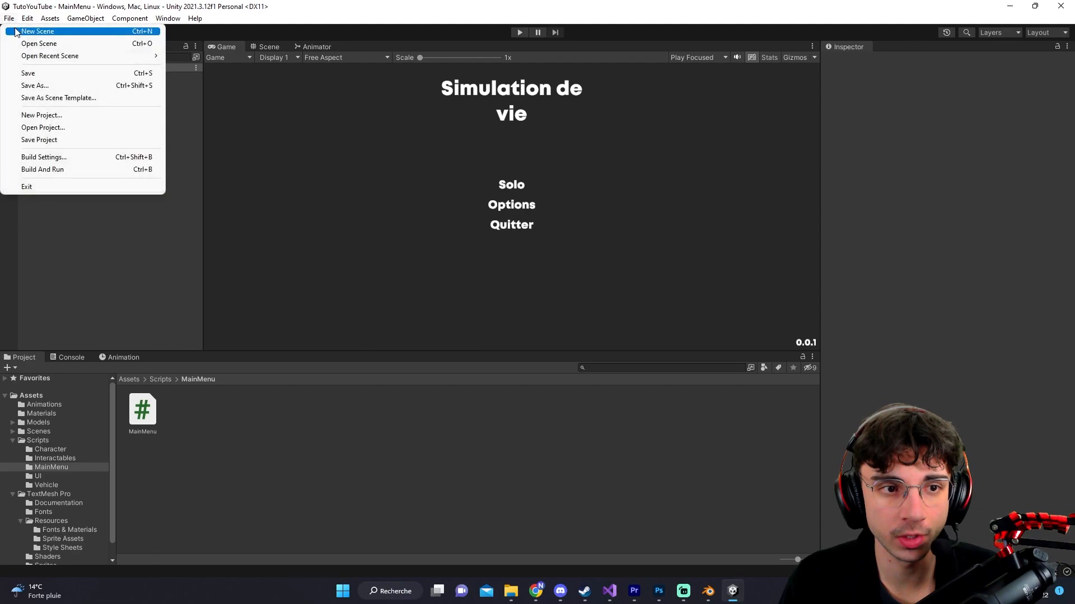
pyautogui.click(82, 157)
pyautogui.moveTo(325, 176); pyautogui.dragTo(579, 83)
pyautogui.click(132, 379)
pyautogui.click(908, 236)
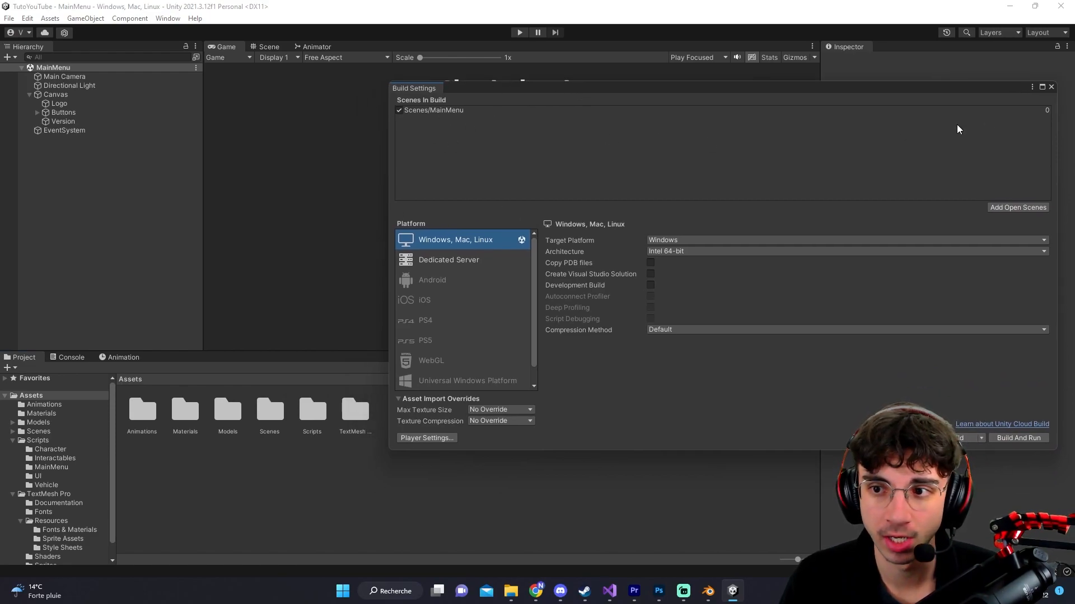
# Add the Game scene from the Scenes folder to Scenes In Build, below MainMenu.
pyautogui.click(1025, 110)
pyautogui.doubleClick(272, 408)
pyautogui.moveTo(190, 418); pyautogui.dragTo(399, 93)
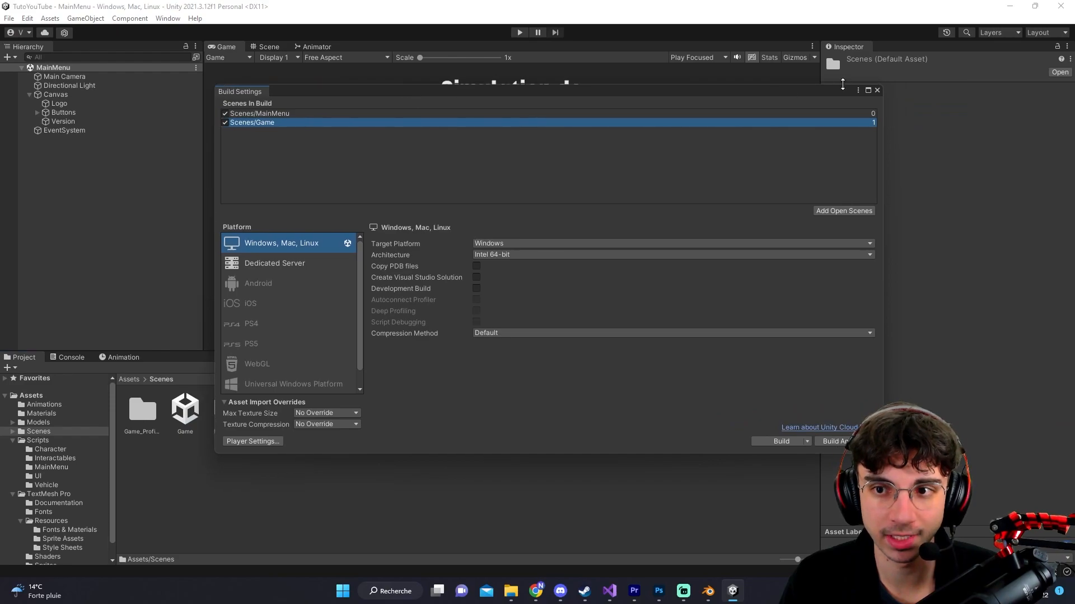
# Open the player settings from the build settings, set the project version to "Bêta 0.1" and close both windows.
pyautogui.click(877, 90)
pyautogui.click(9, 18)
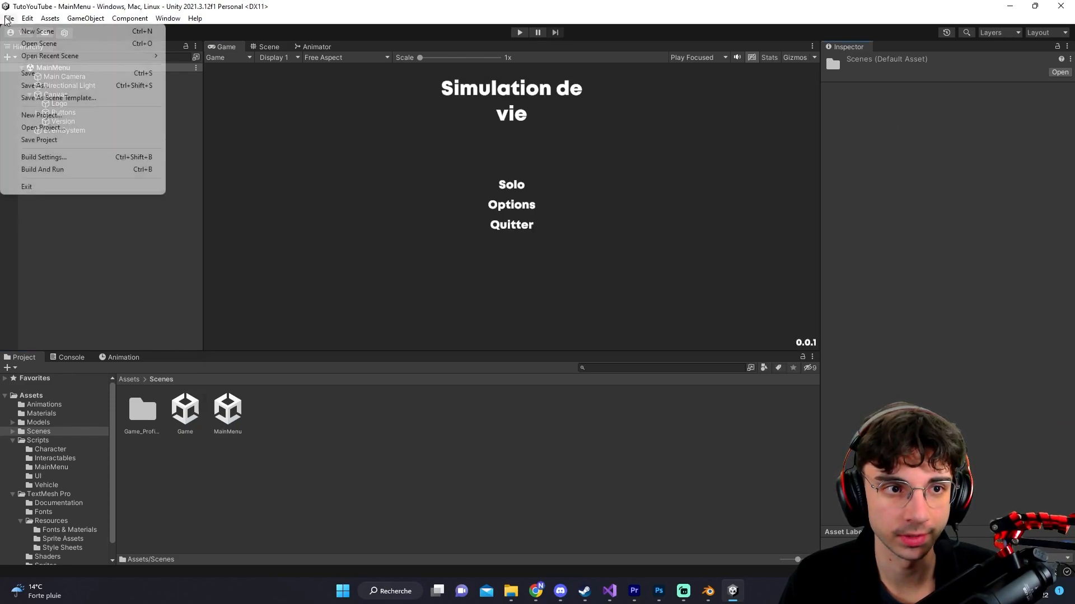
pyautogui.click(33, 157)
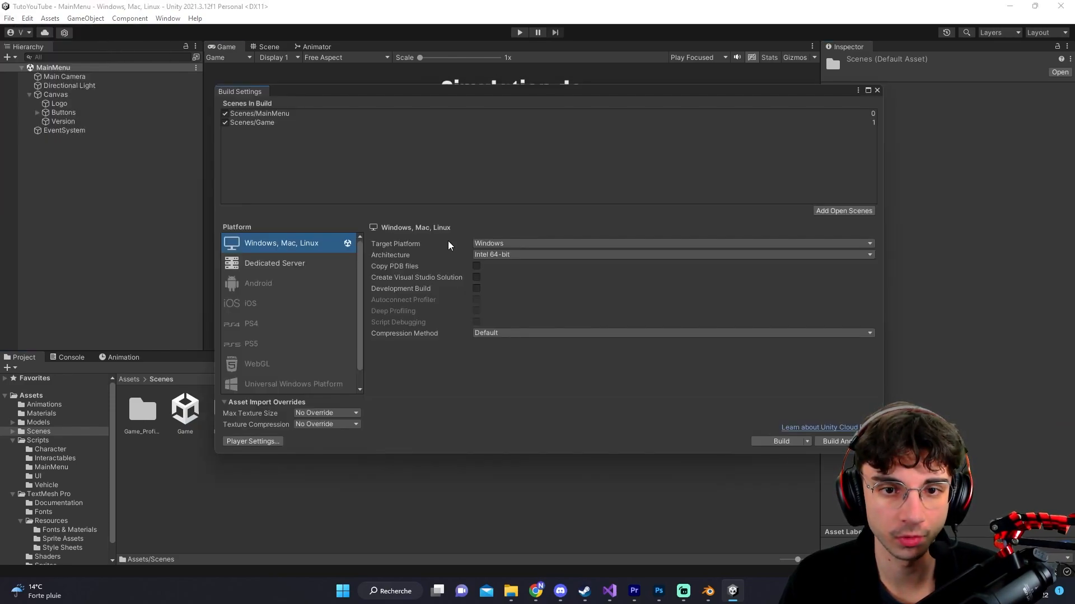
pyautogui.click(253, 442)
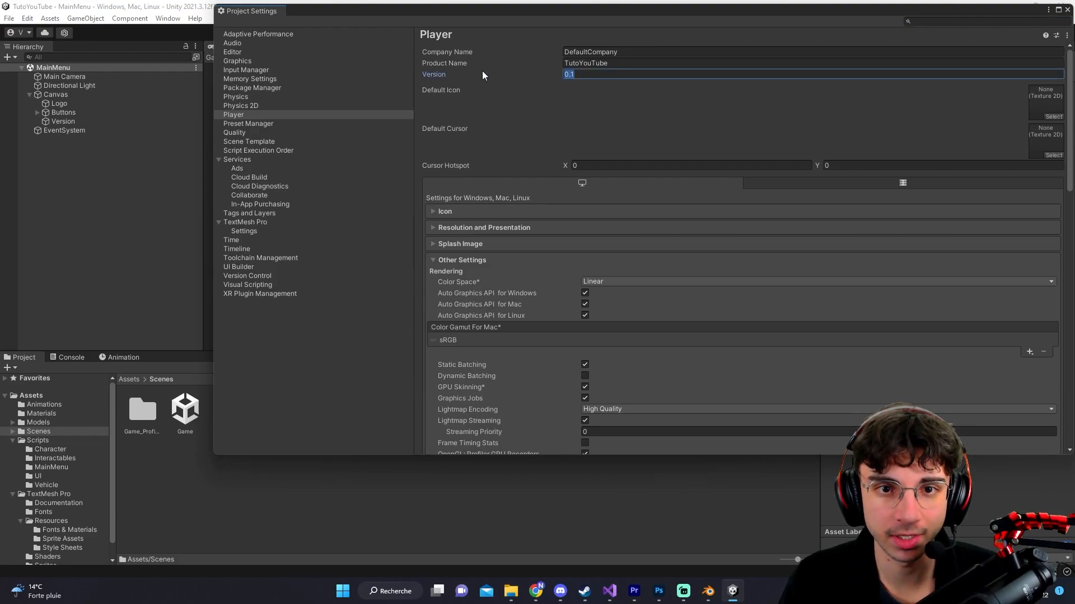
pyautogui.click(355, 114)
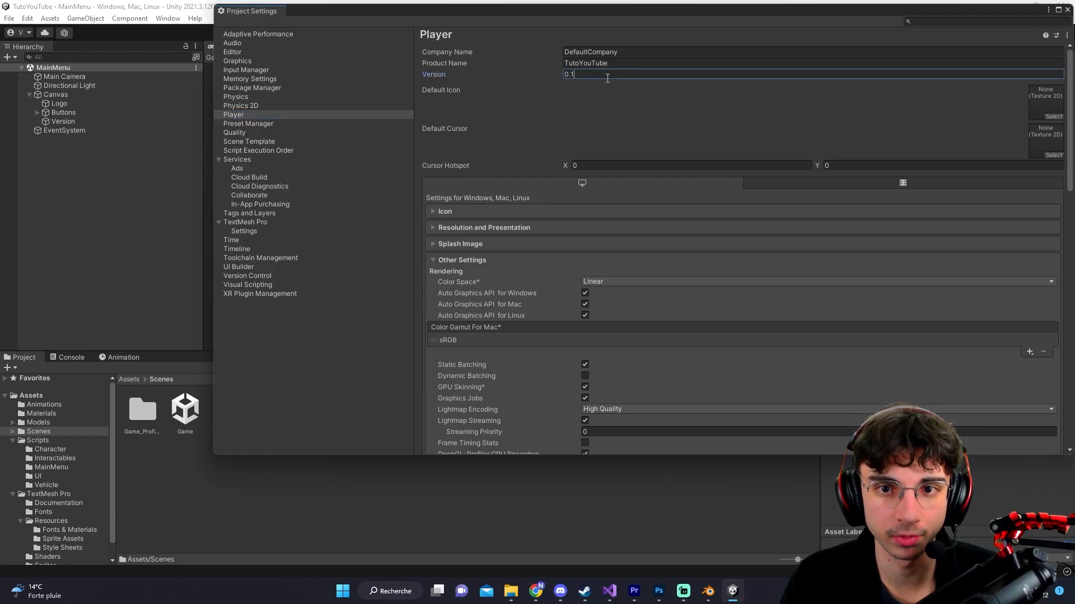
pyautogui.write('0.0.0')
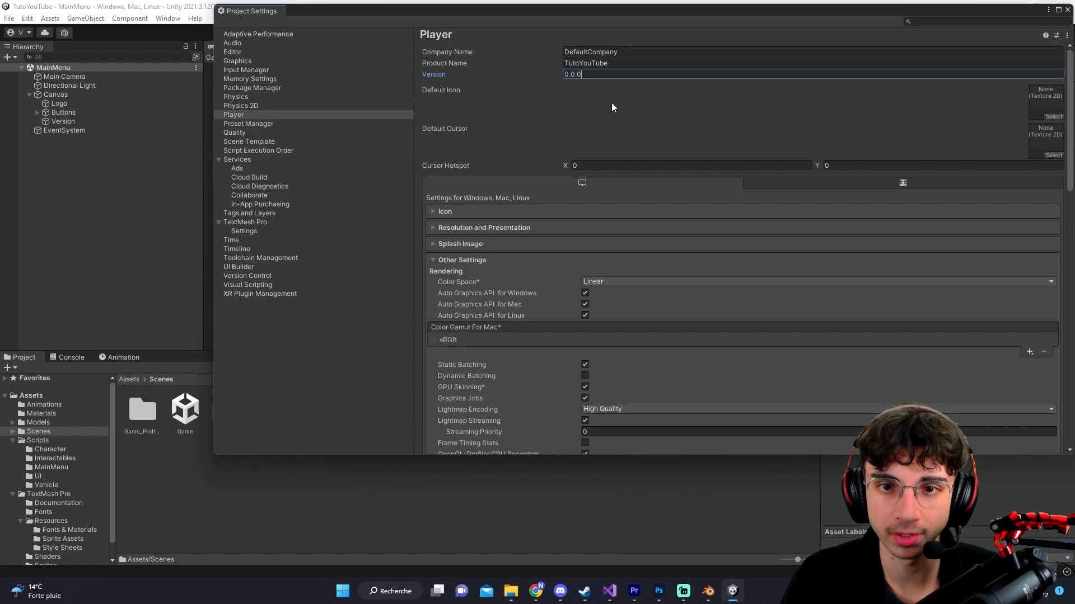
pyautogui.doubleClick(602, 75)
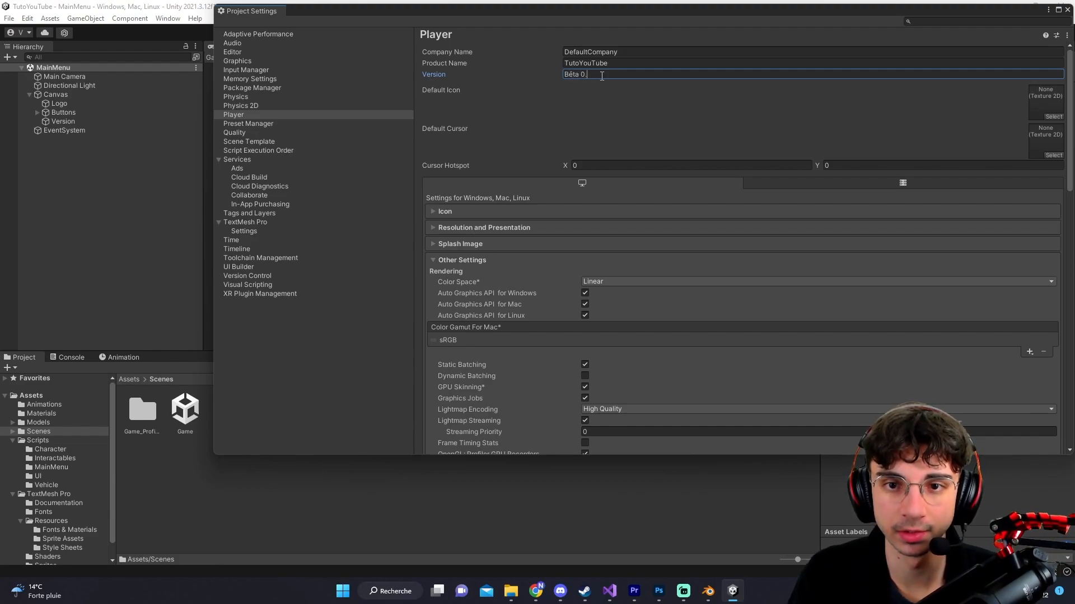
pyautogui.click(1067, 11)
pyautogui.click(873, 89)
# Run the MainMenu scene in play mode with the Game view maximized and start the Solo game to test scene loading.
pyautogui.click(519, 33)
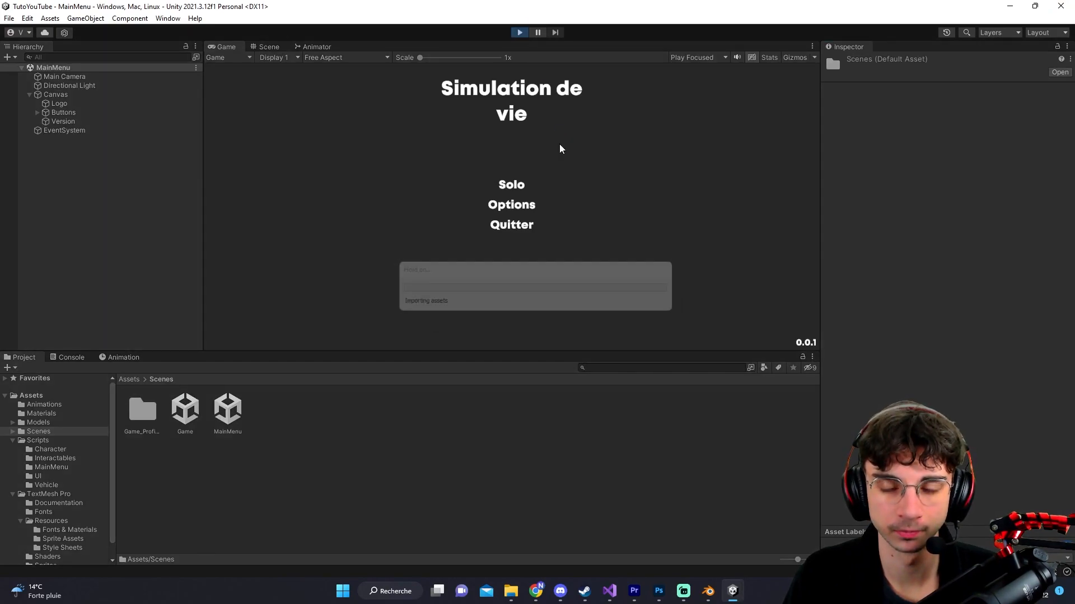
pyautogui.doubleClick(234, 47)
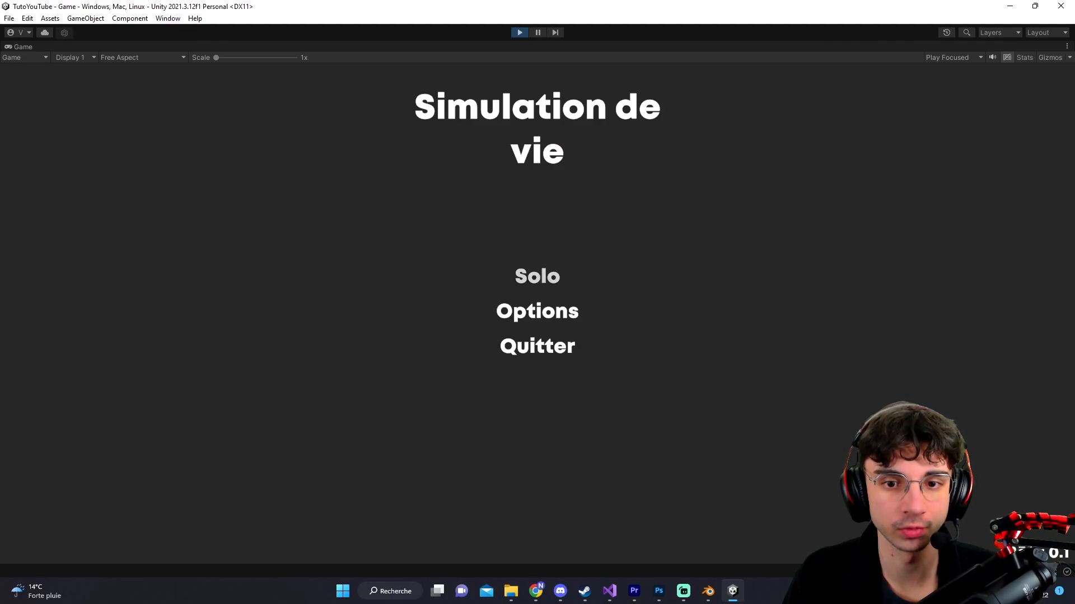
pyautogui.click(537, 276)
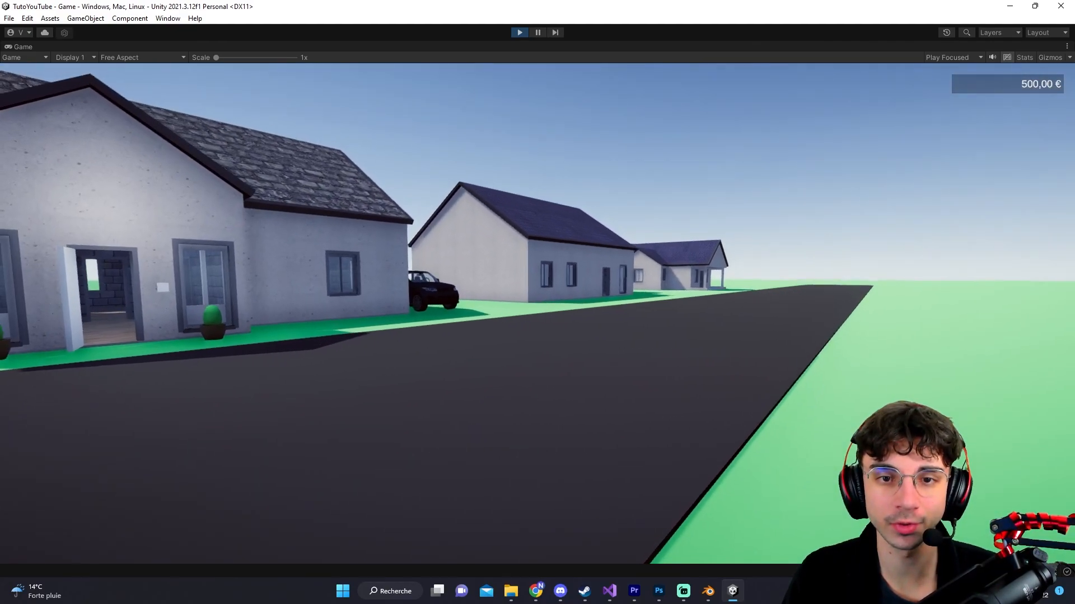